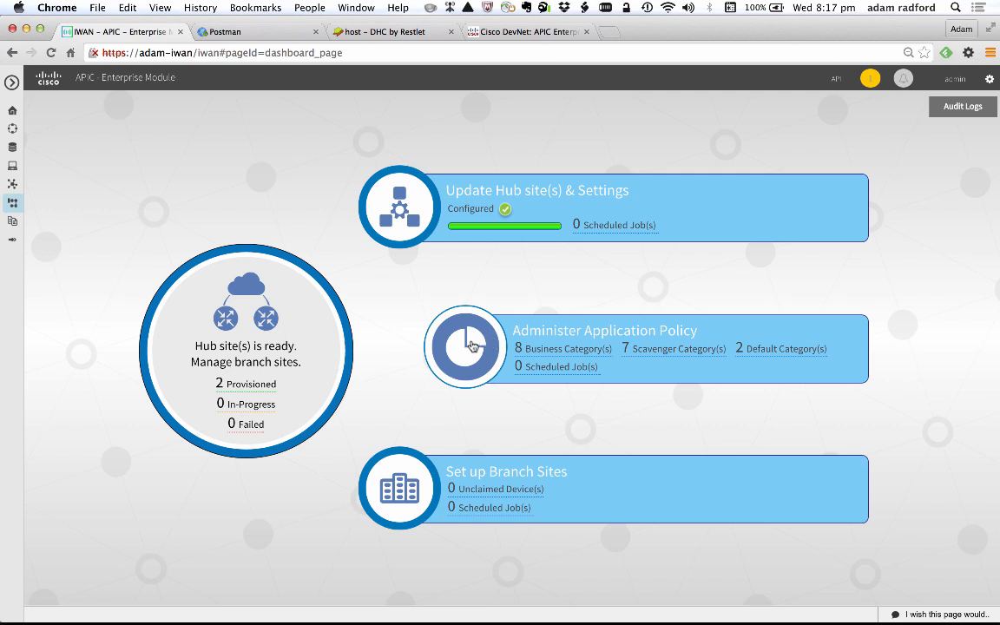
- Open the application policy administration and look through the applications listed in the email category
click(472, 347)
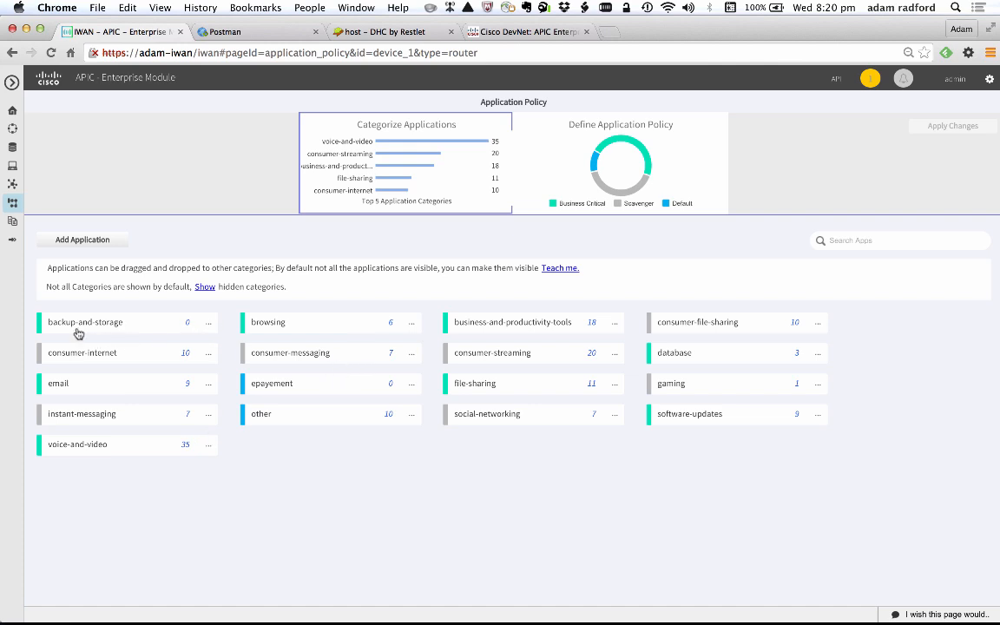
click(63, 387)
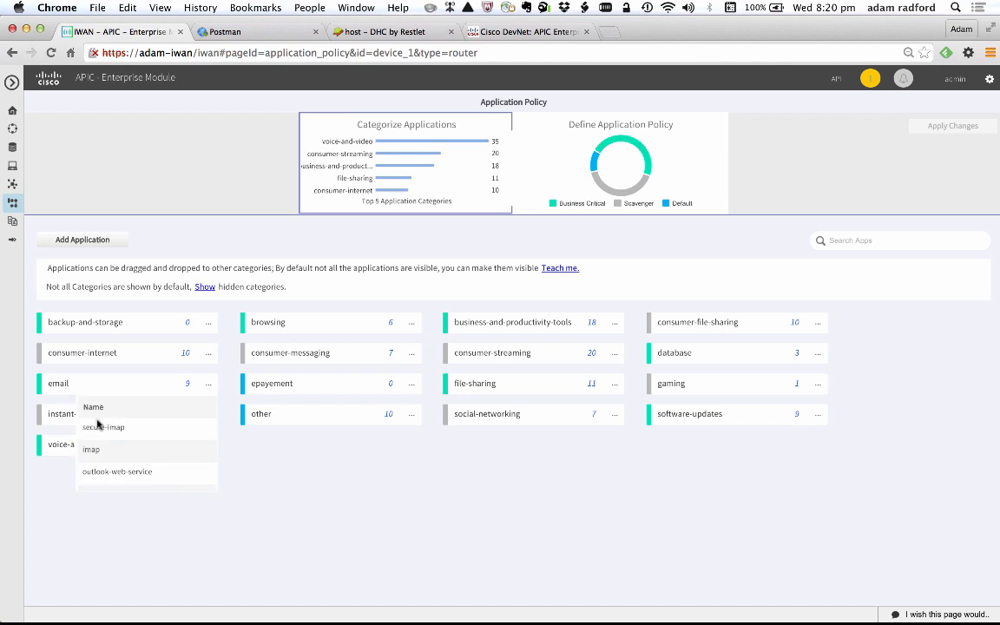
scroll(102, 439, down, 5)
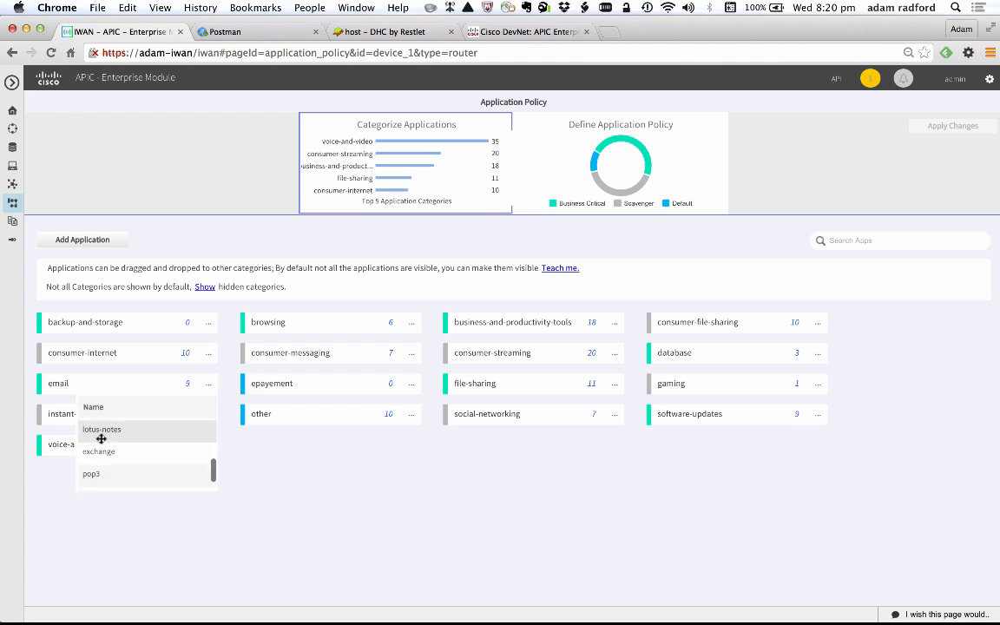
scroll(101, 482, down, 2)
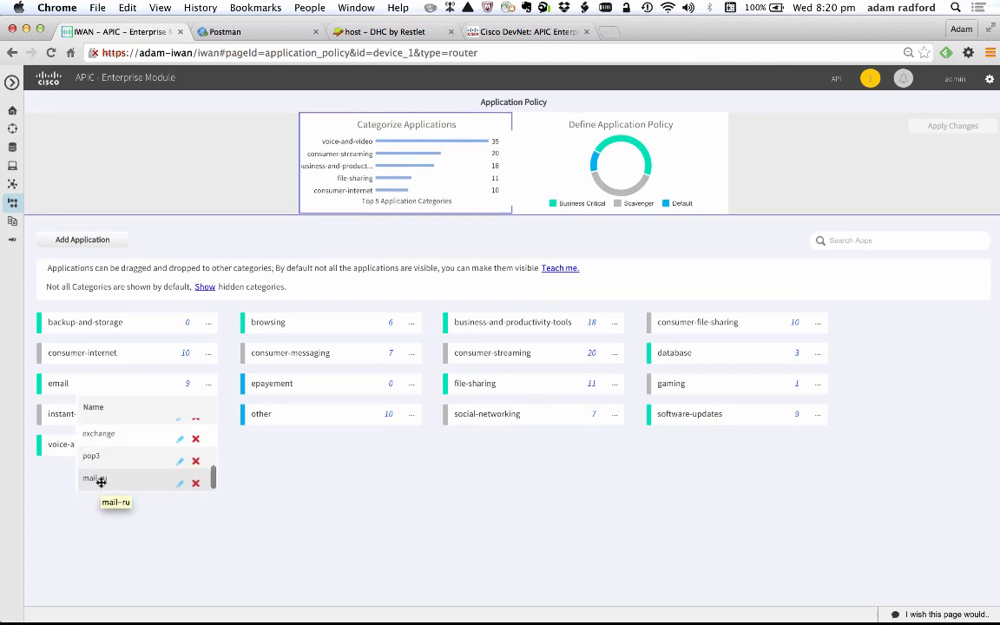
scroll(100, 482, up, 5)
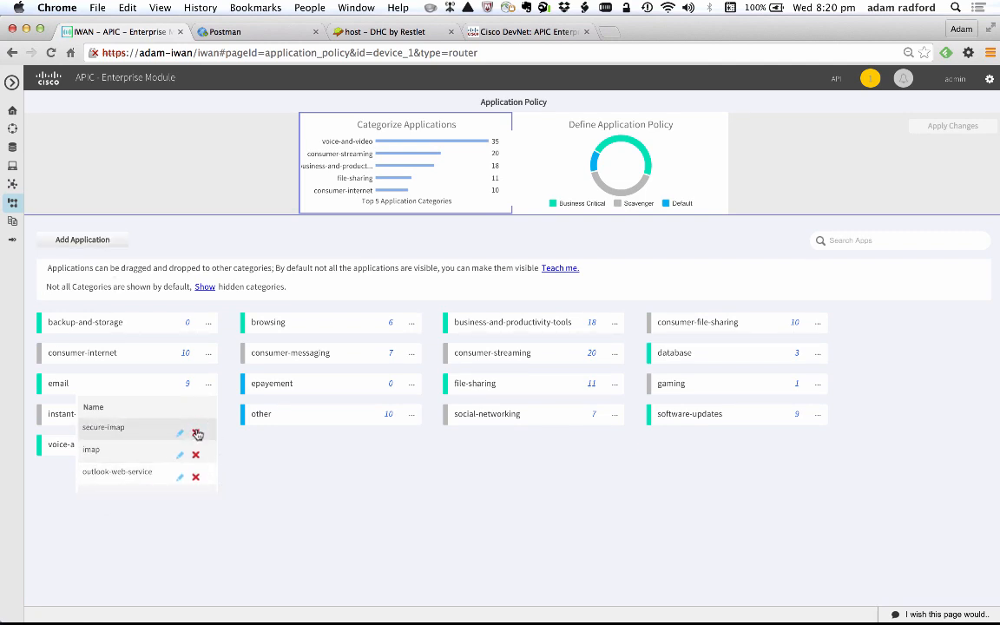
click(281, 486)
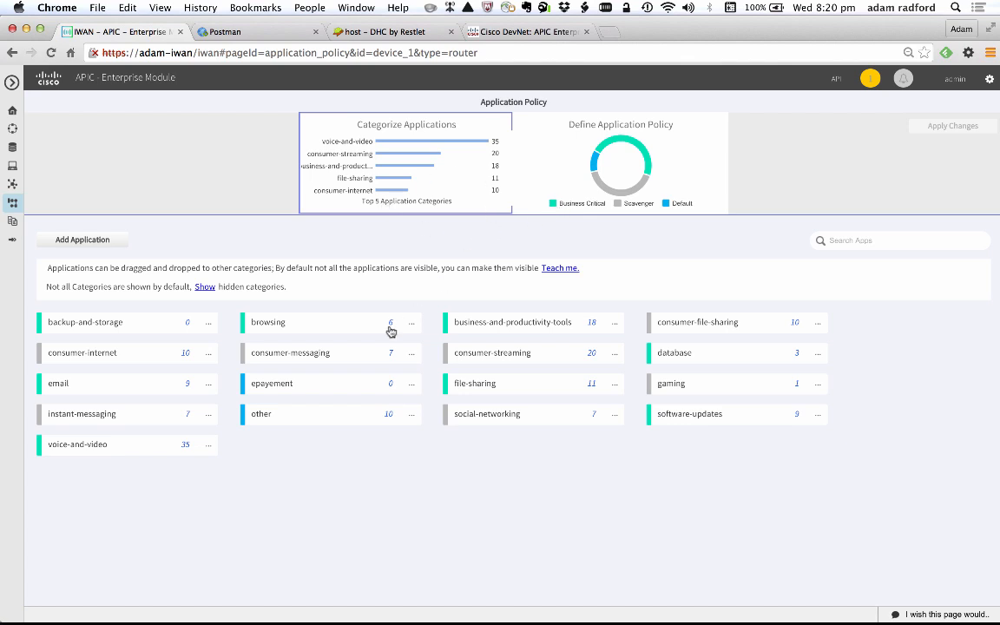
- Show the application policy definitions and check the path preference settings of the business-and-productivity-tools category
click(616, 169)
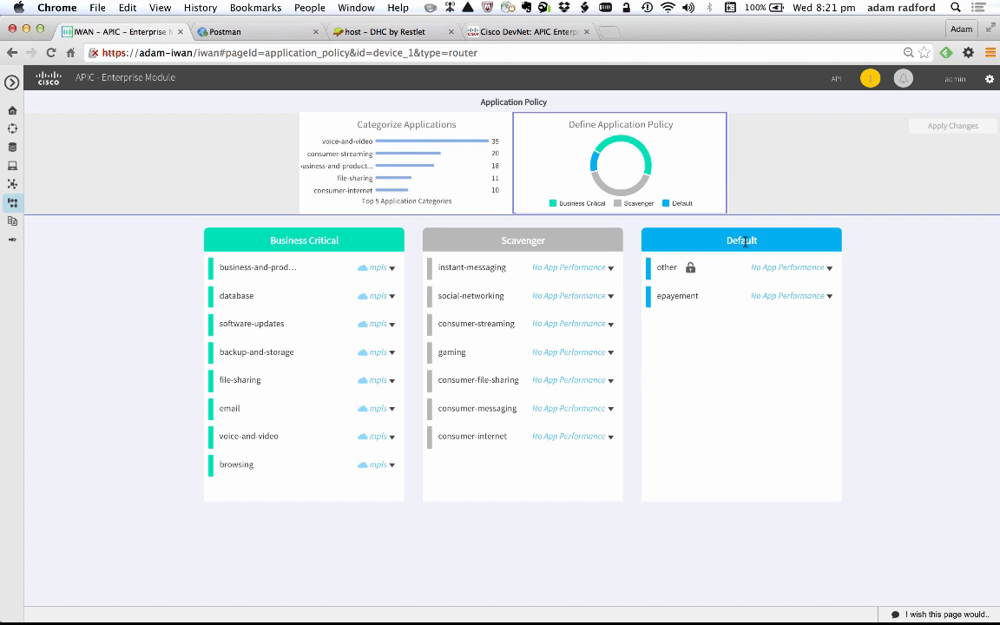
click(381, 271)
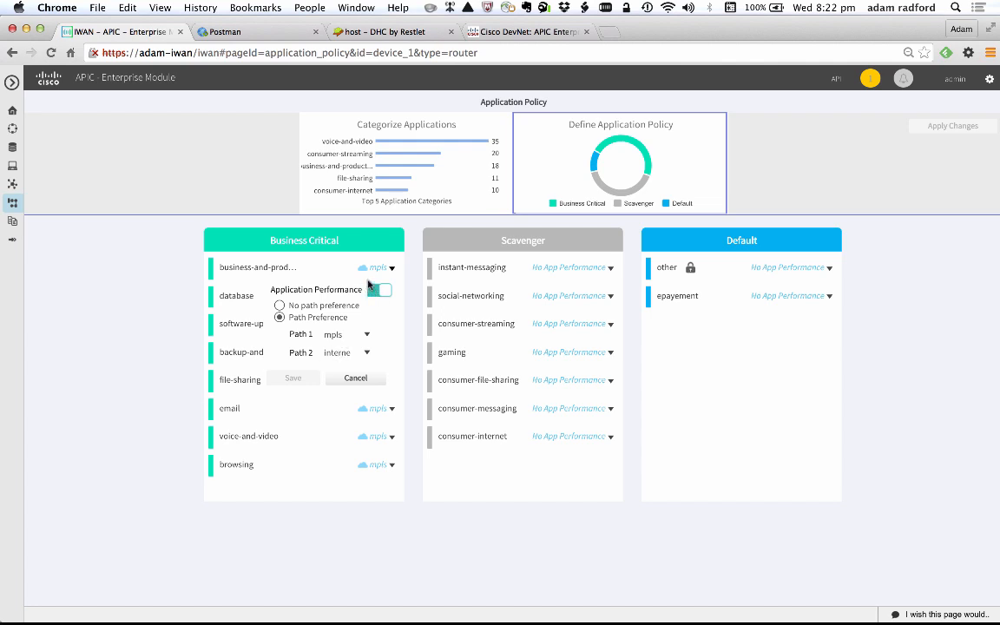
click(392, 270)
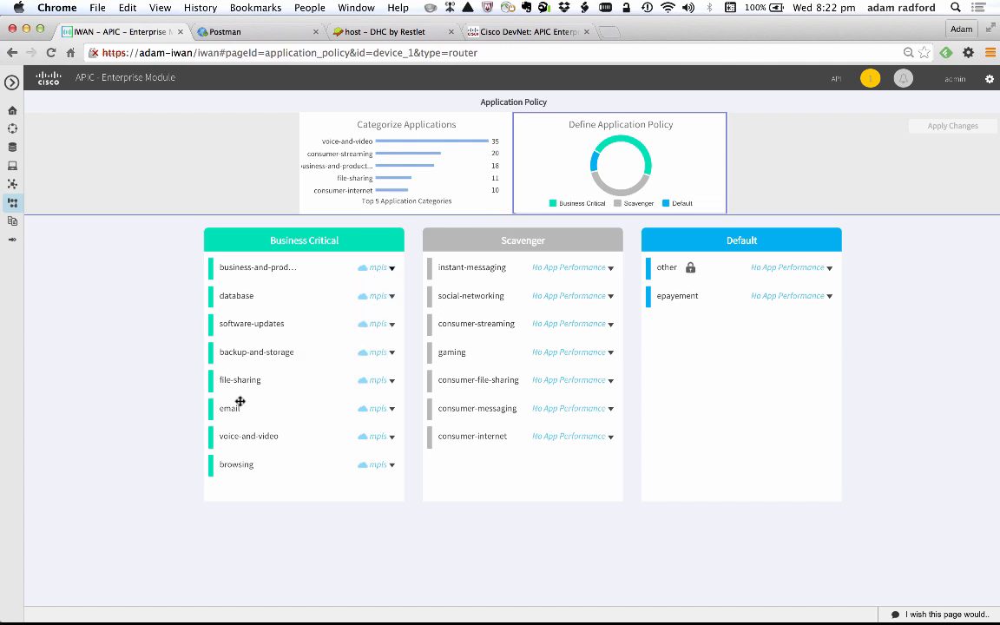
- Try moving the email category from Business Critical to Scavenger, and review the policy update summary without applying it
drag(231, 408, 450, 447)
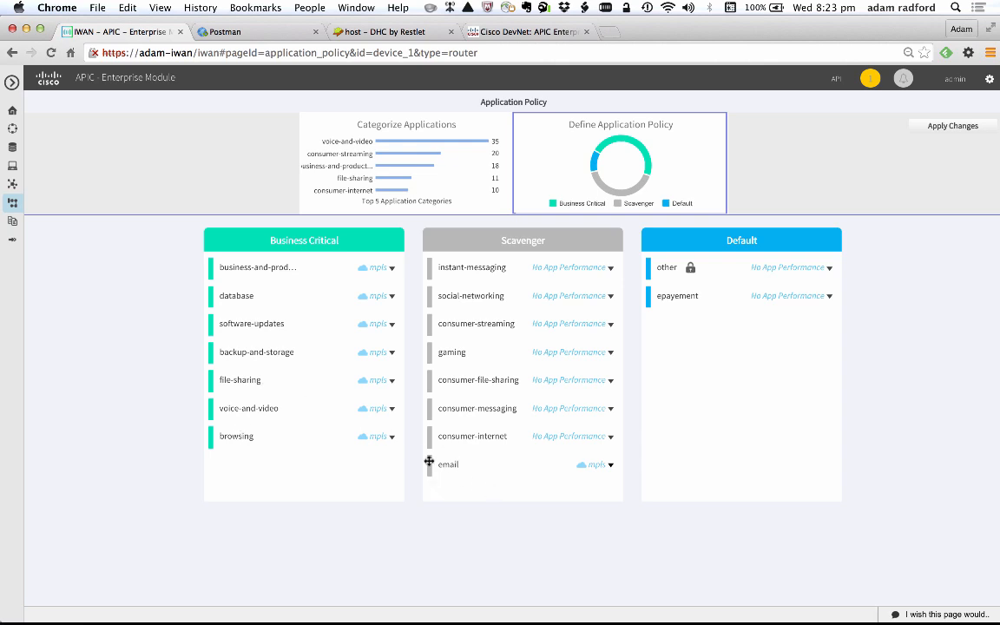
click(953, 127)
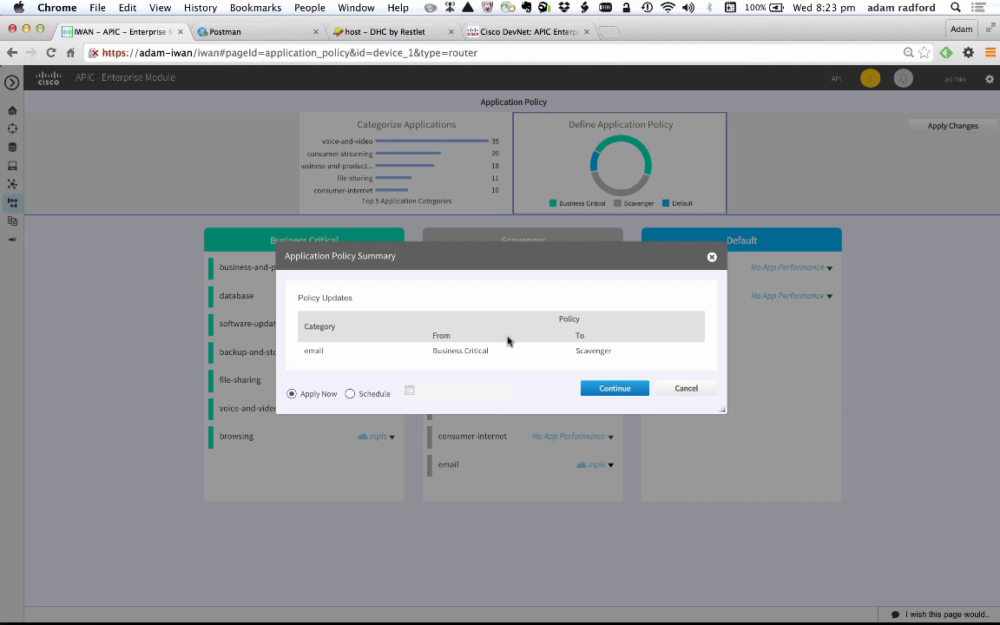
click(712, 257)
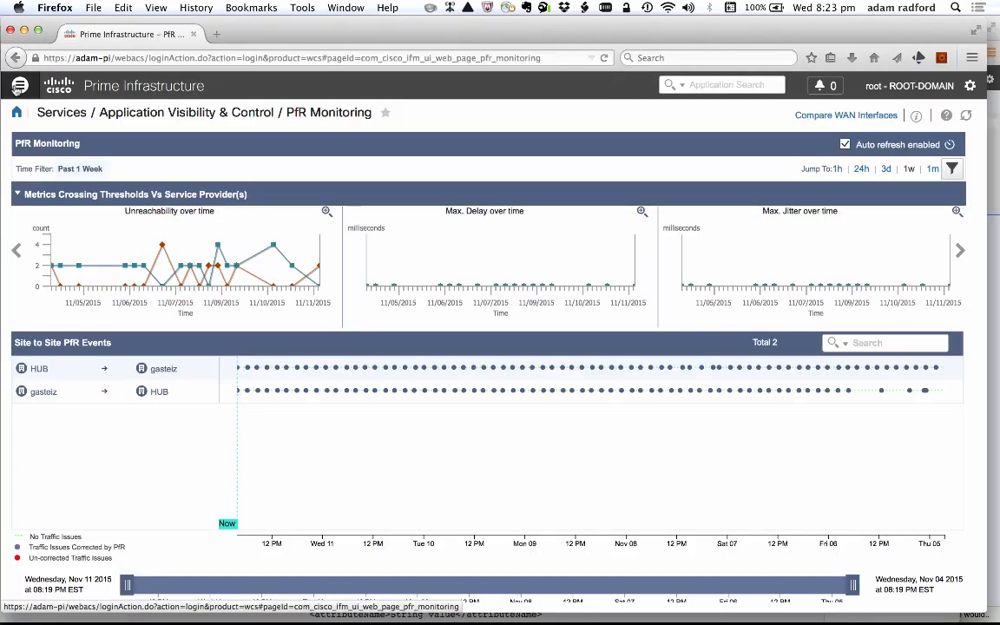
- In Prime Infrastructure, open PfR Monitoring and examine the unreachability, delay, jitter and packets lost charts over time
click(16, 83)
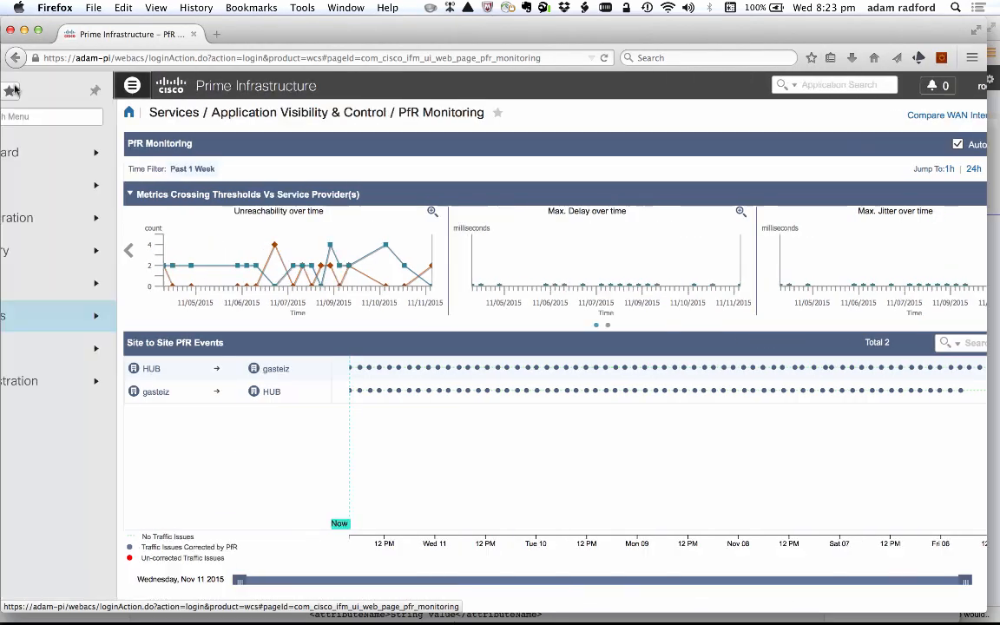
click(44, 319)
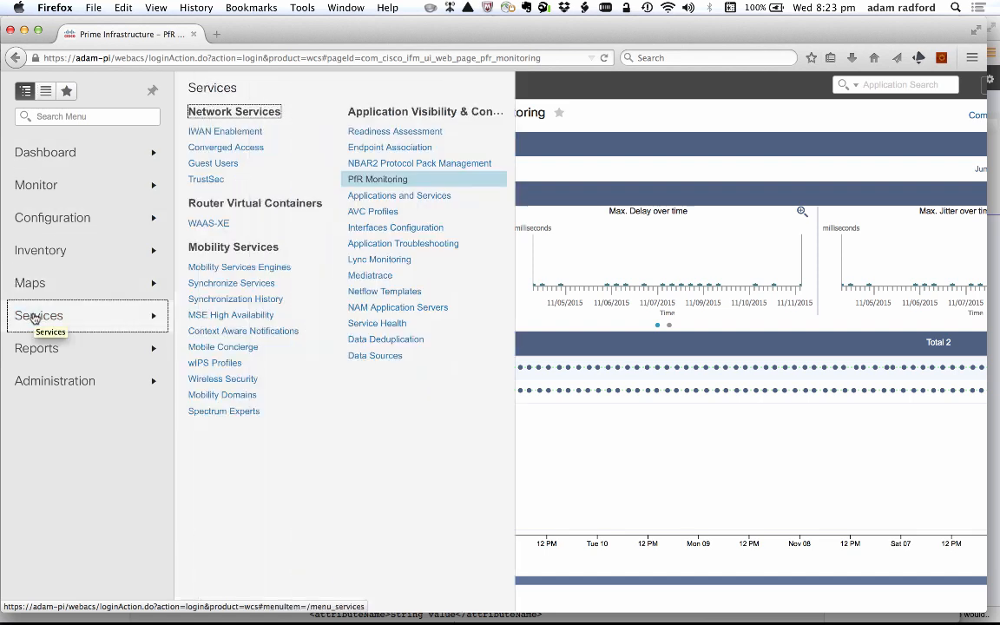
click(372, 179)
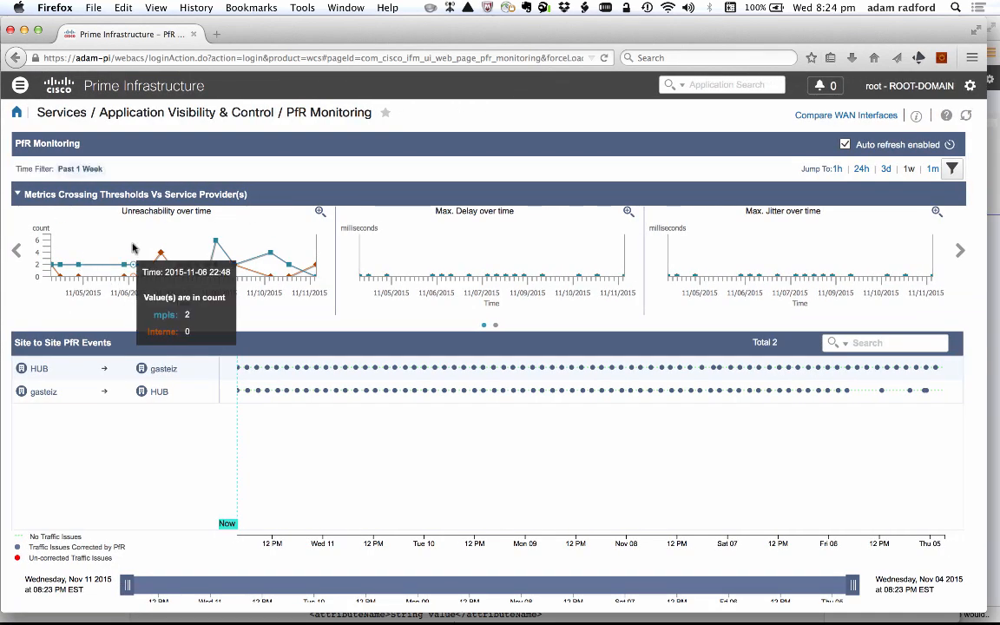
mouse_move(140, 267)
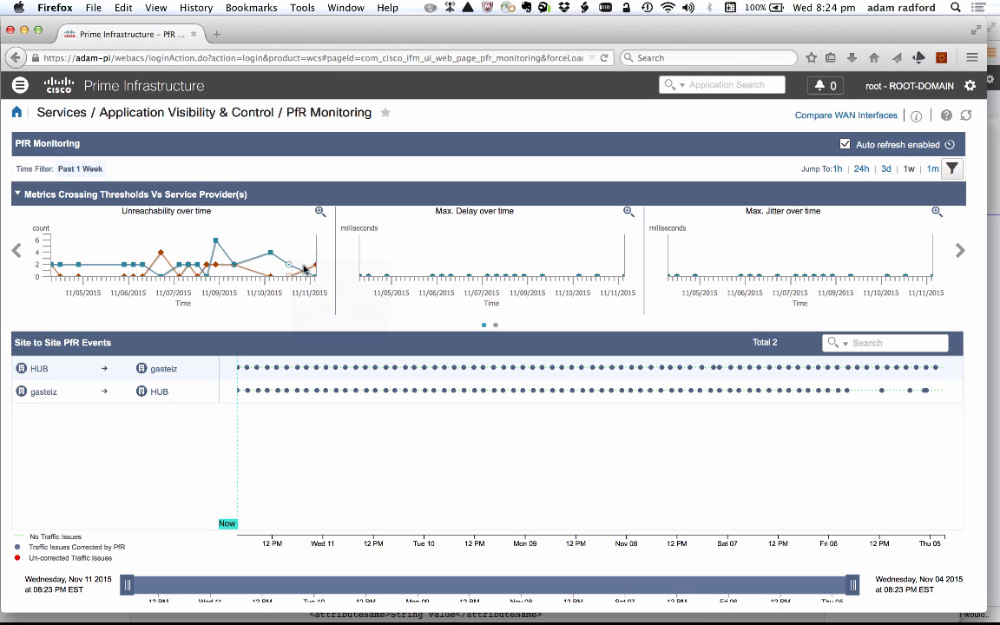
mouse_move(178, 273)
mouse_move(487, 266)
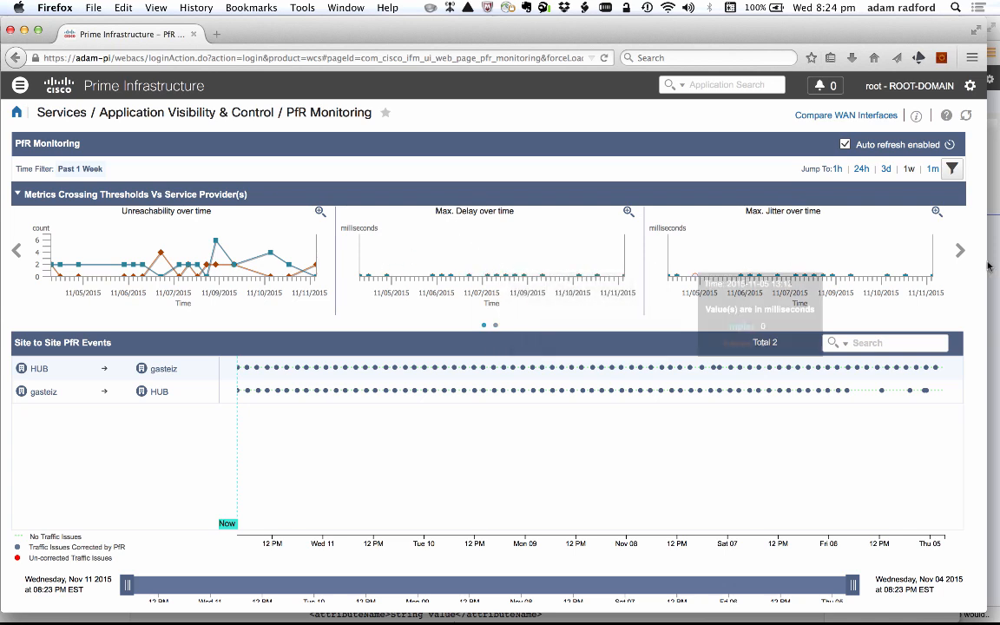
click(960, 251)
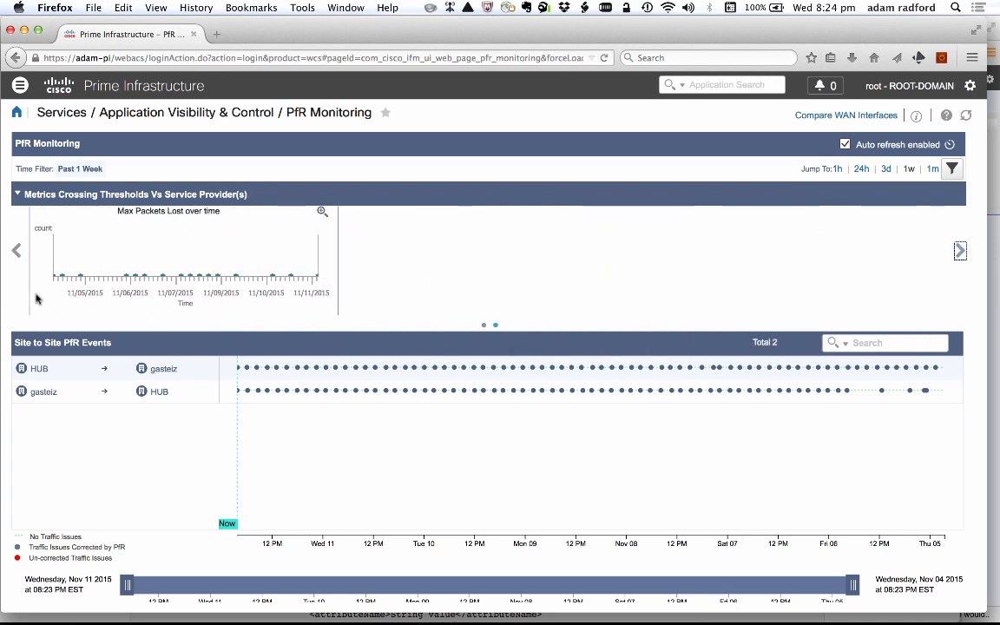
click(17, 251)
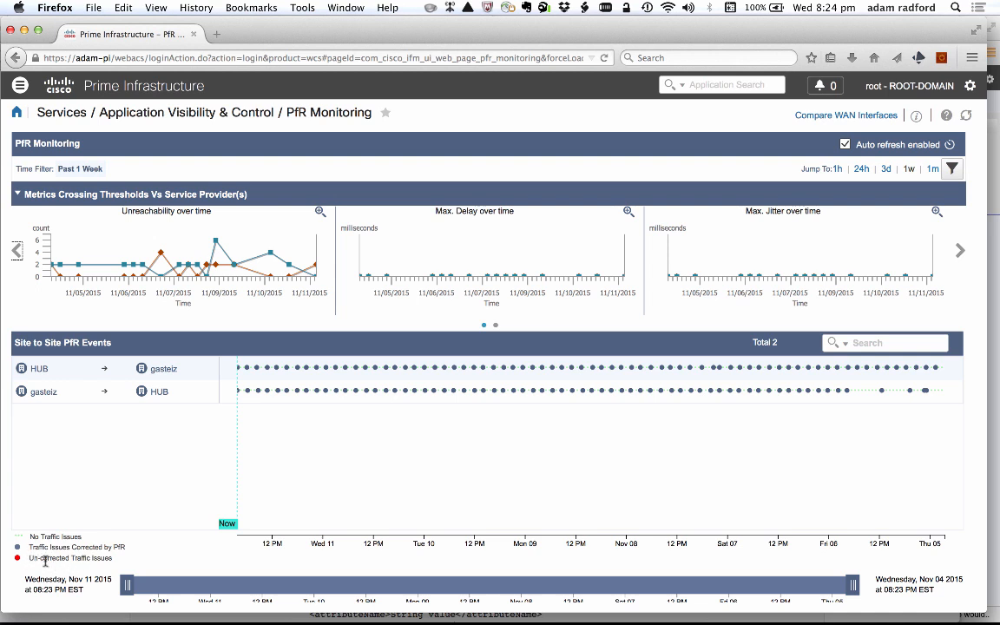
- Open the site-to-site topology from a recent gasteiz-to-HUB PfR event and show the link metrics of the gasteiz router's Tunnel10
click(248, 394)
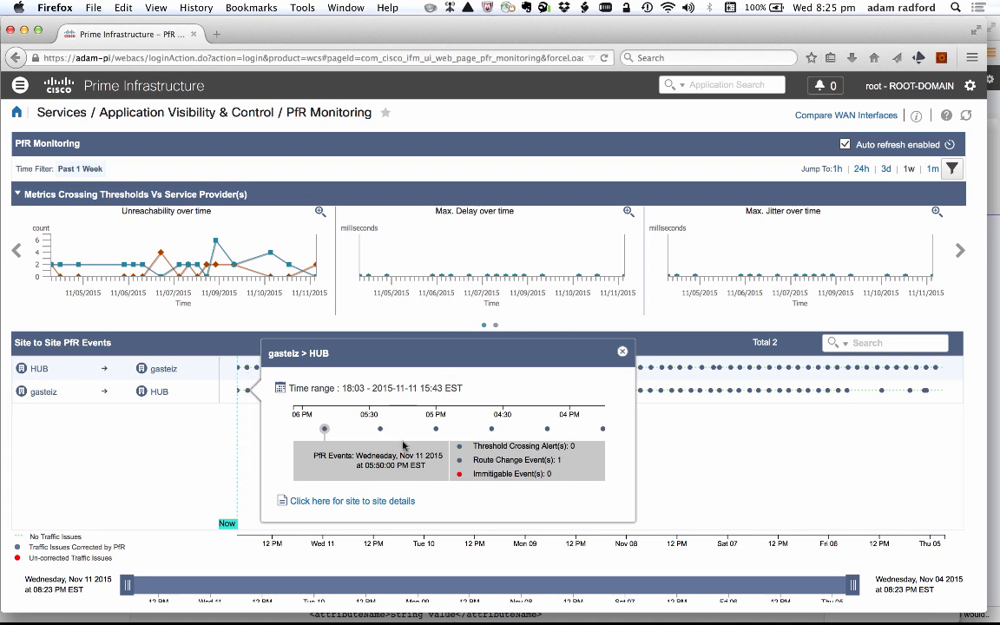
click(344, 502)
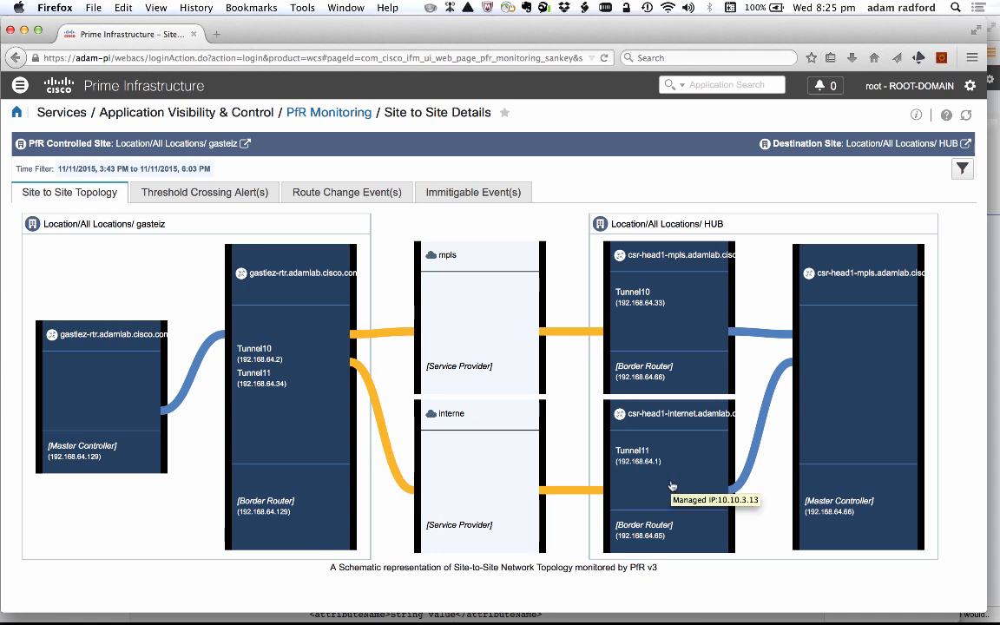
click(387, 337)
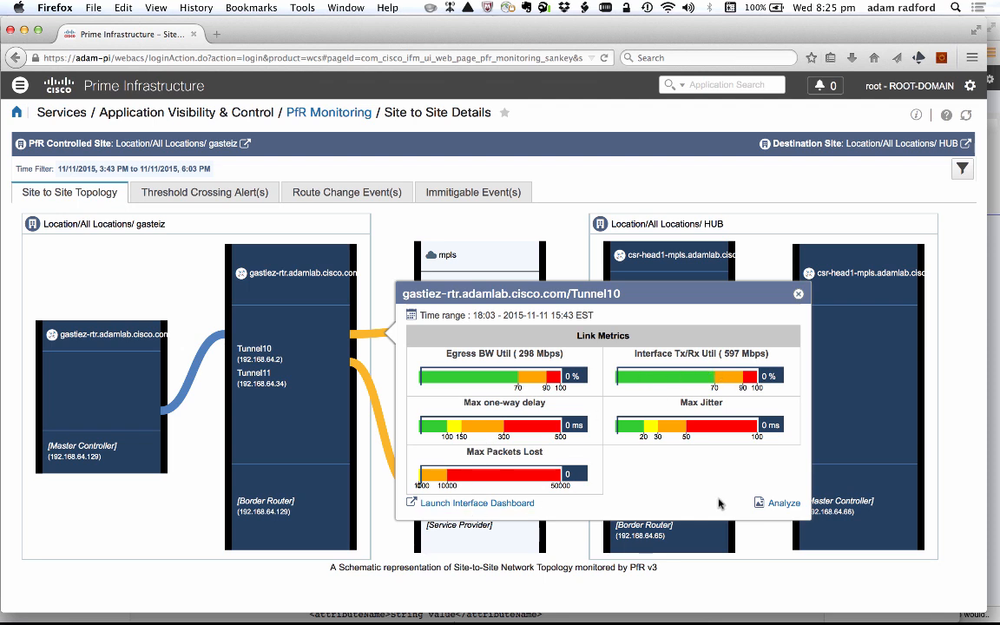
- Analyze the Tunnel10 mpls WAN link, examining its bandwidth and application charts and the Default DSCP class's top application traffic
click(784, 505)
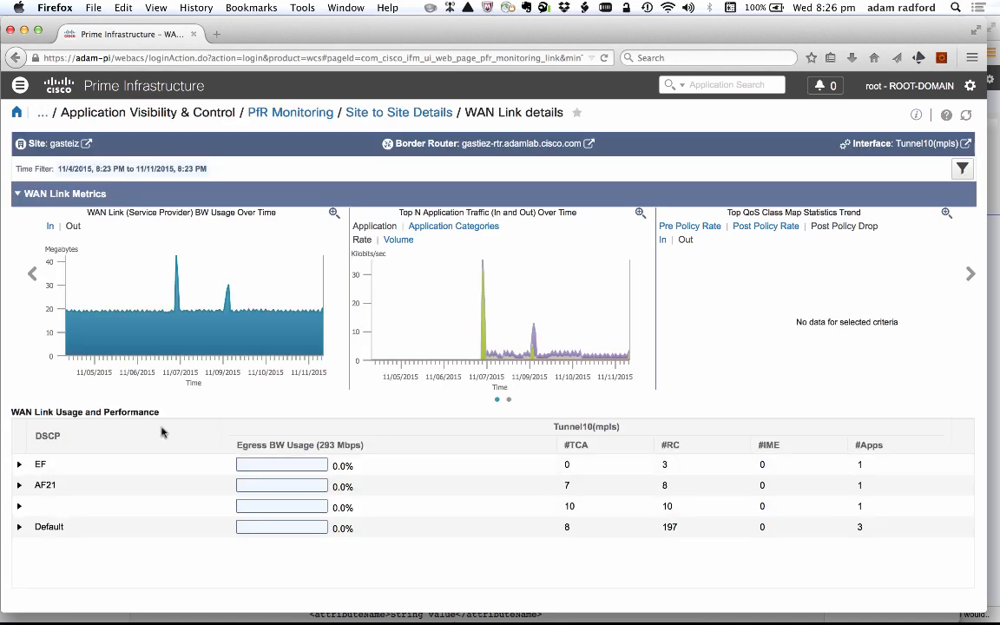
mouse_move(141, 293)
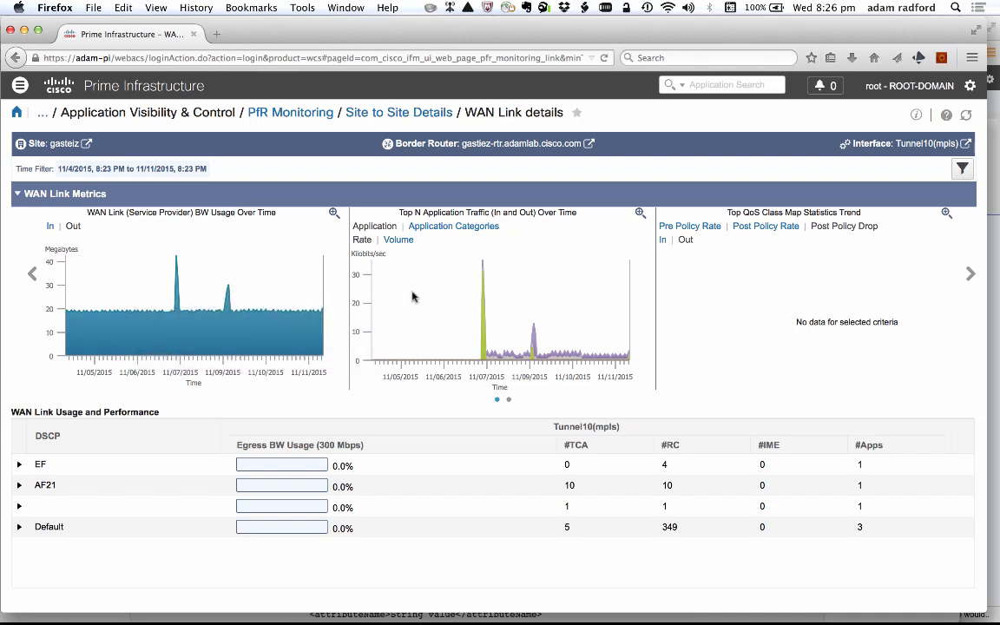
mouse_move(484, 324)
click(19, 527)
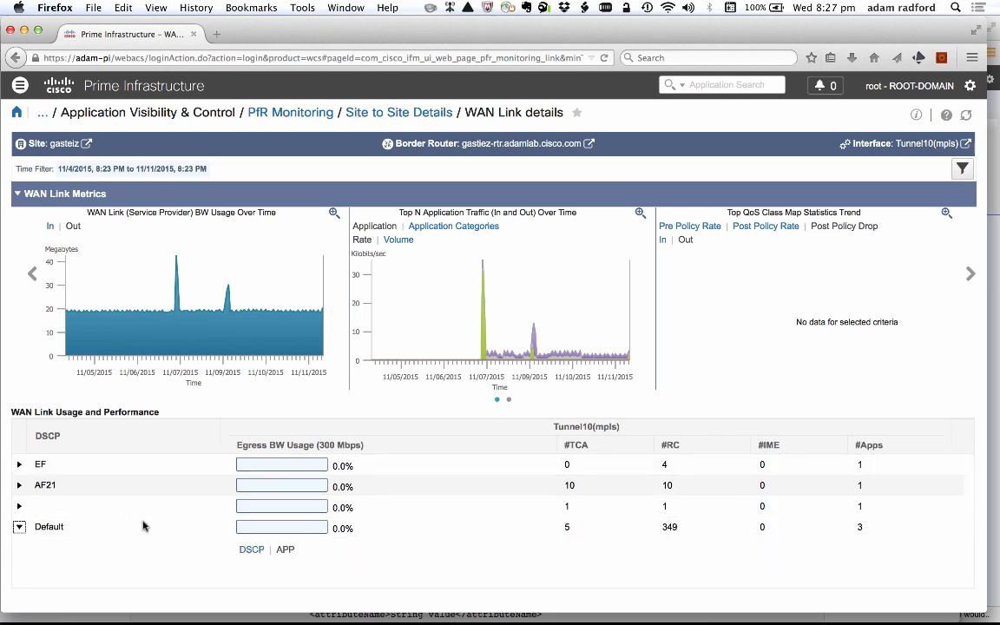
scroll(143, 526, down, 3)
scroll(143, 525, up, 3)
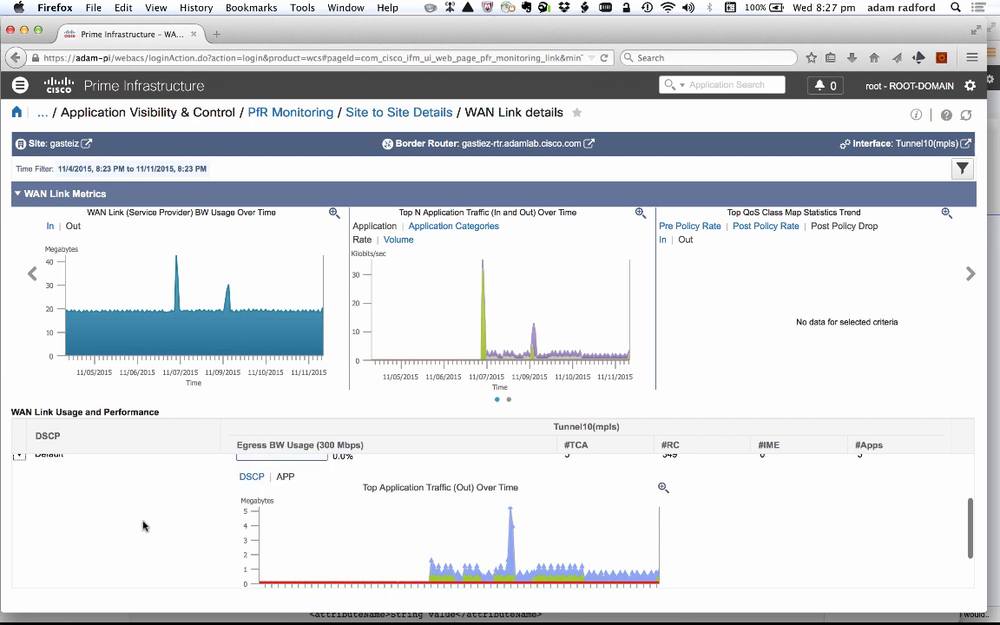
scroll(143, 525, down, 2)
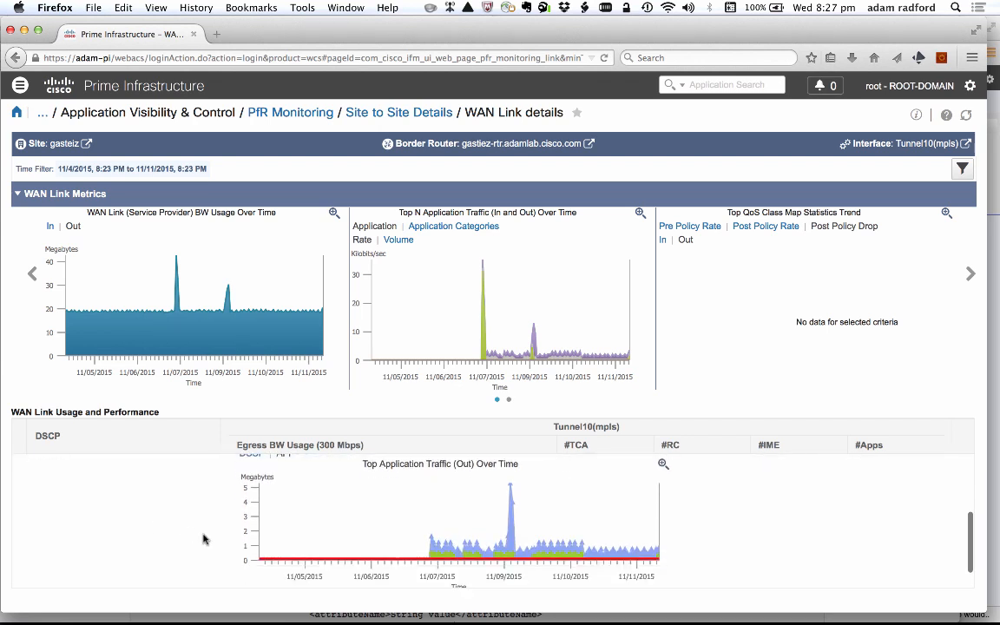
scroll(51, 500, up, 2)
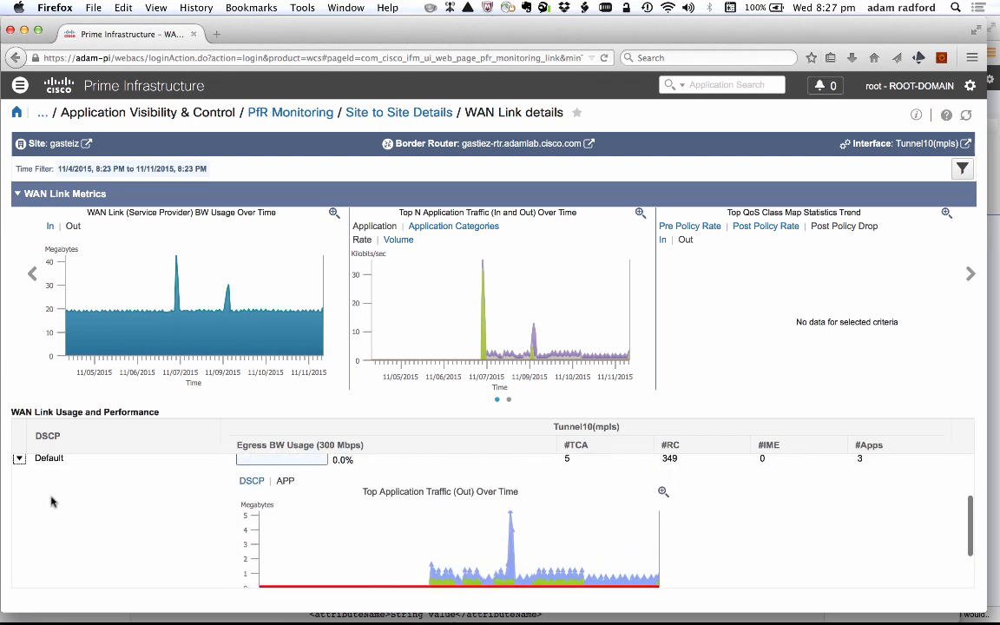
scroll(51, 500, down, 2)
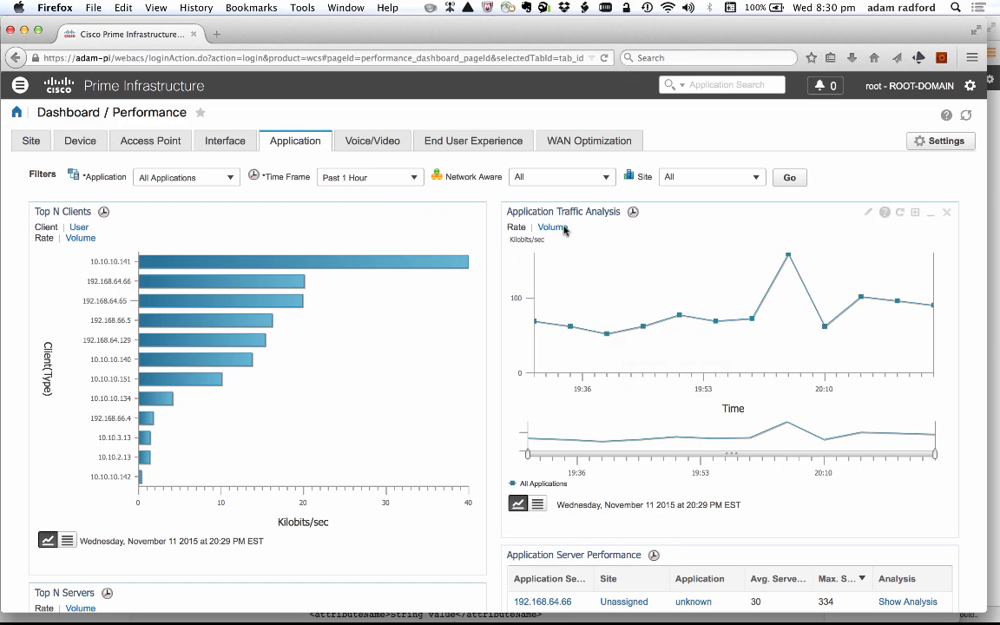
- Examine the Application performance dashboard's traffic analysis, top servers, application server performance and top interfaces over time
scroll(591, 382, down, 5)
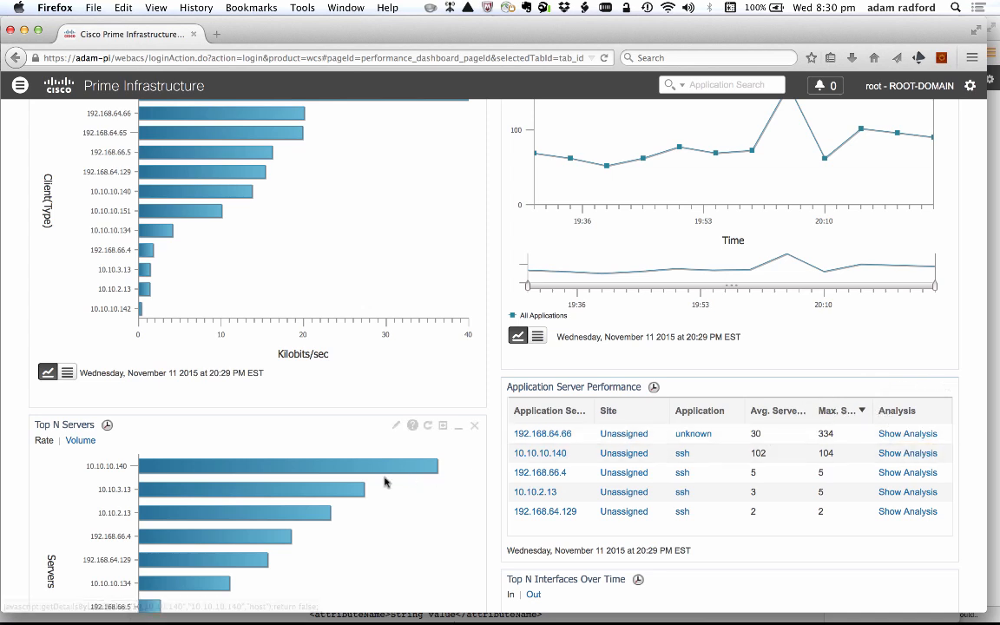
scroll(386, 482, down, 5)
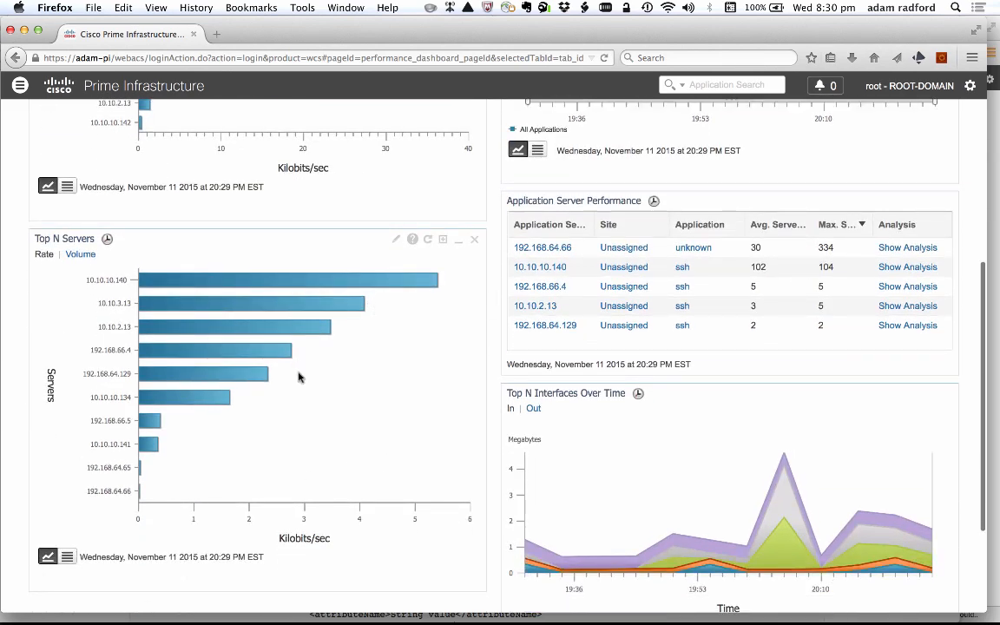
mouse_move(788, 532)
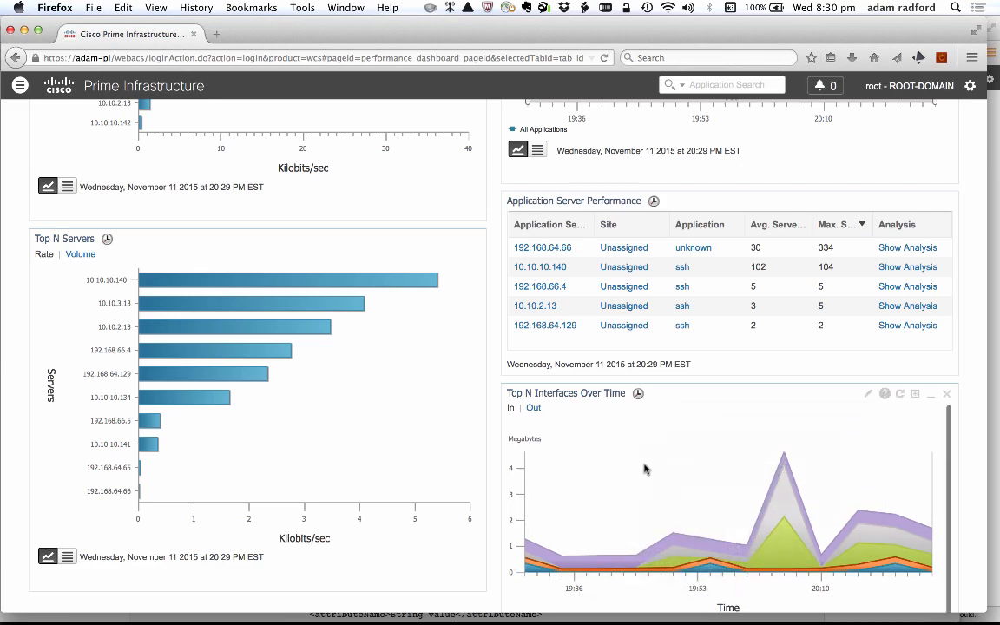
scroll(645, 466, down, 2)
scroll(646, 469, down, 2)
scroll(645, 468, up, 10)
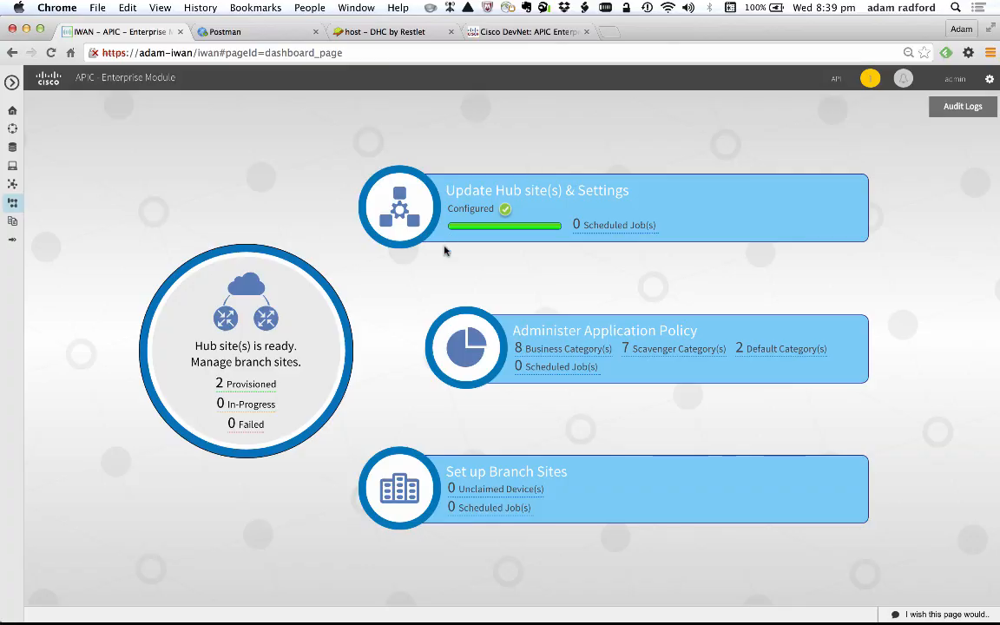
- Switch to APIC Enterprise Module and list the provisioned sites
click(247, 392)
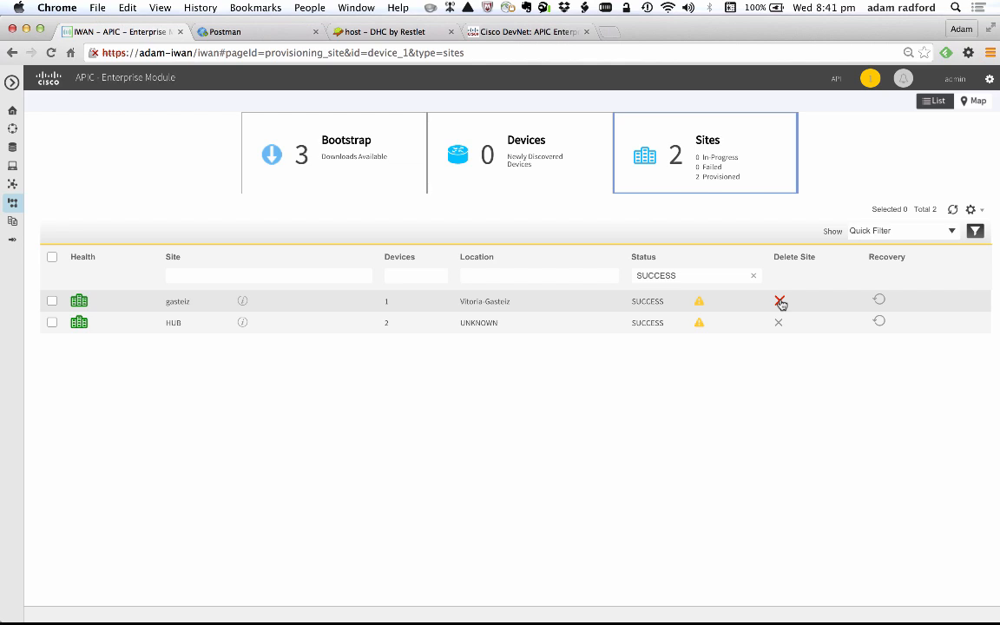
- Delete the provisioned gasteiz site and acknowledge its deprovisioning
click(780, 301)
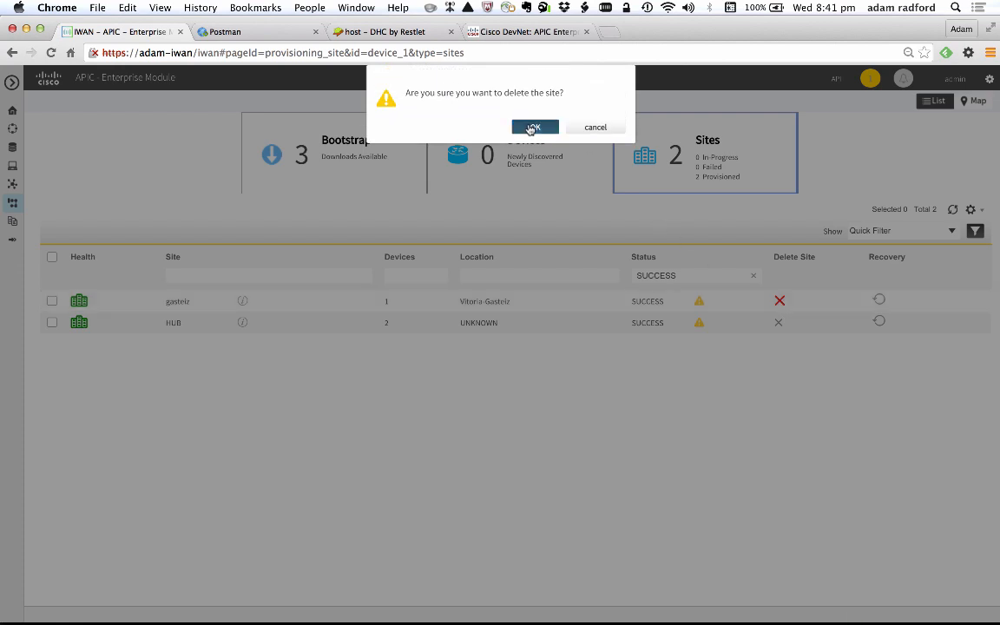
click(533, 128)
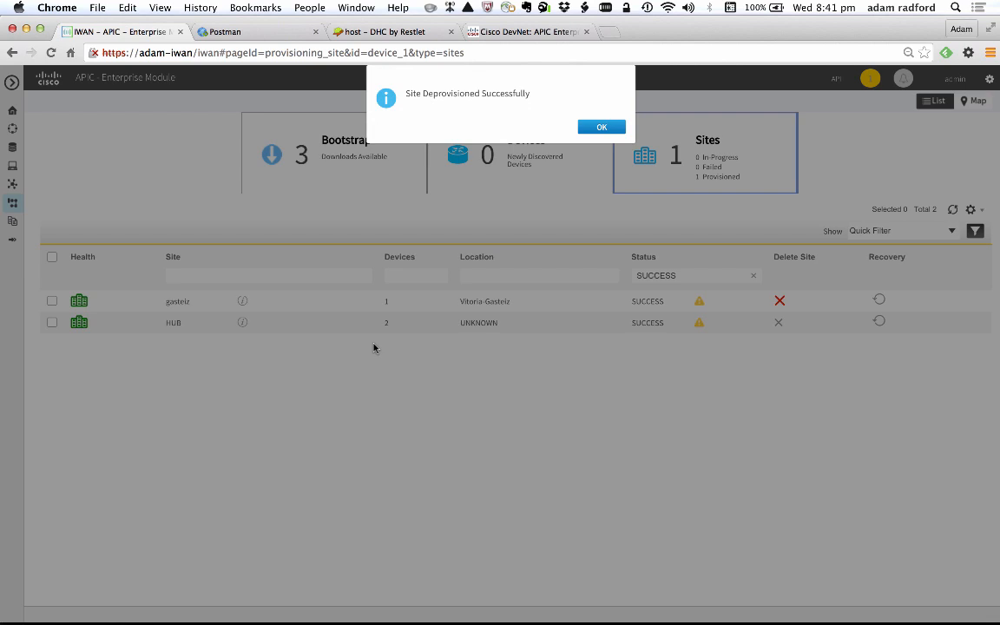
click(608, 129)
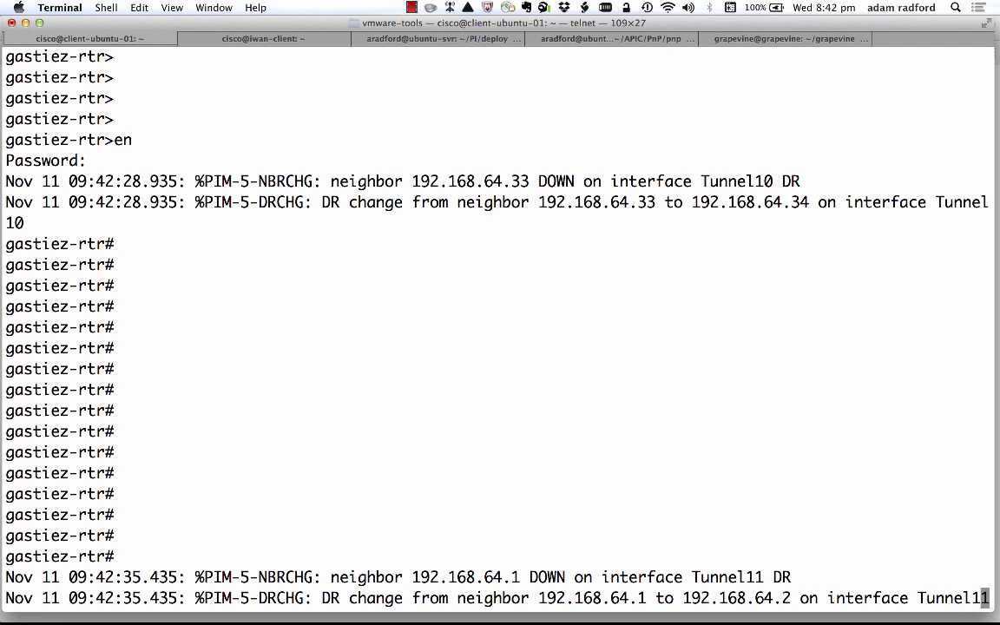
- Switch to Terminal and check the gasteiz router's console log for neighbor changes on Tunnel10 and Tunnel11
key(Return)
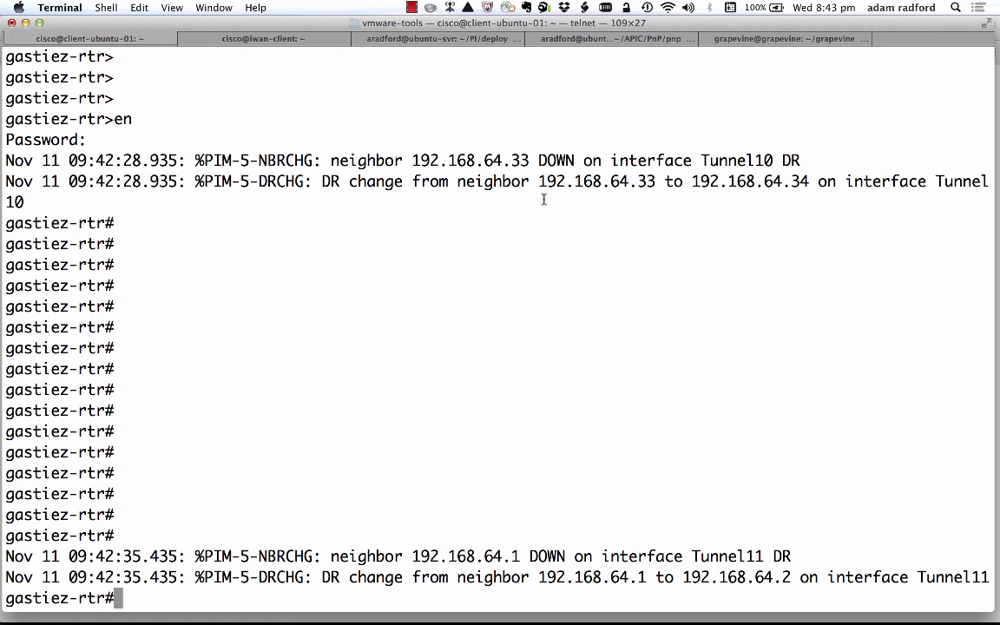
double_click(769, 160)
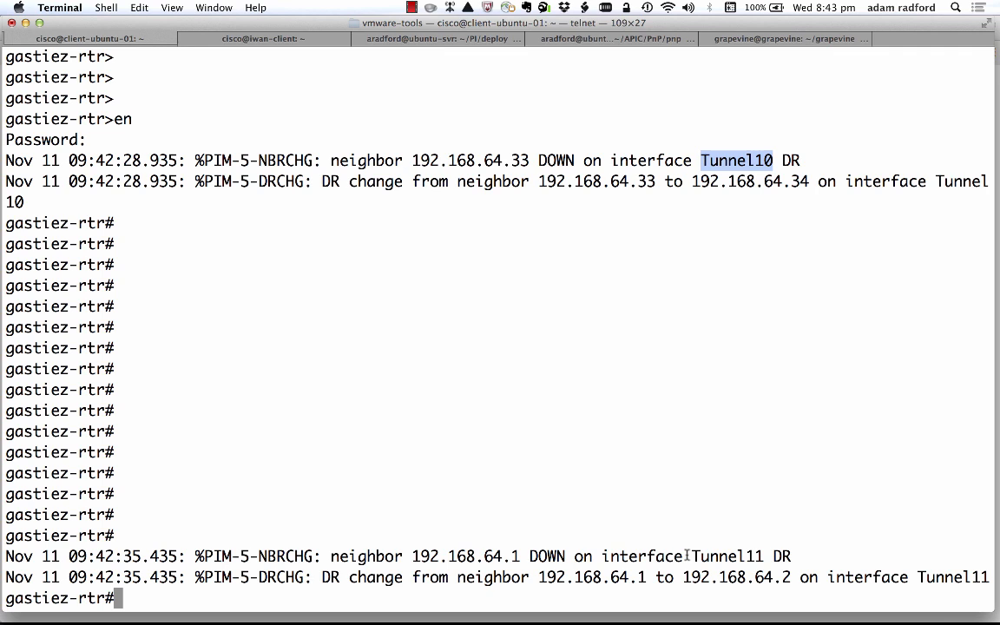
drag(692, 556, 773, 557)
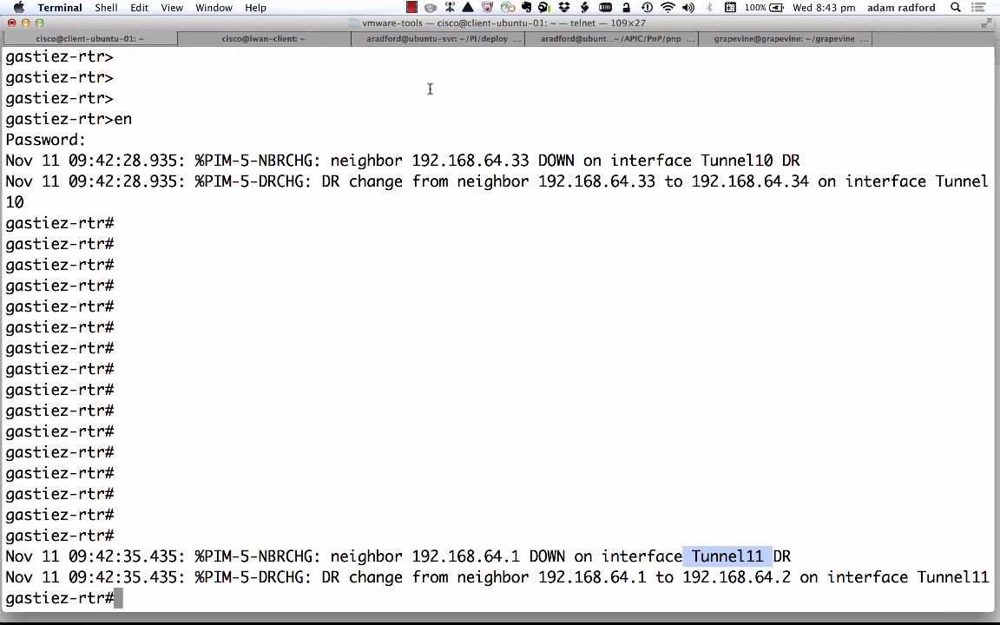
- Erase the router's stored configuration with wr er, then reload it without saving the modified configuration
text(wr er)
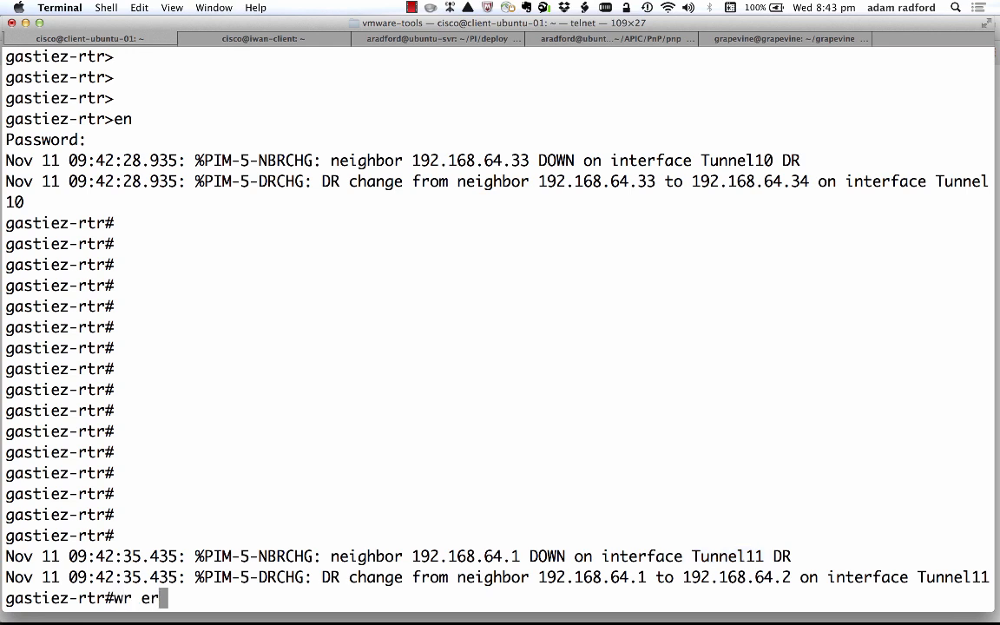
key(Return)
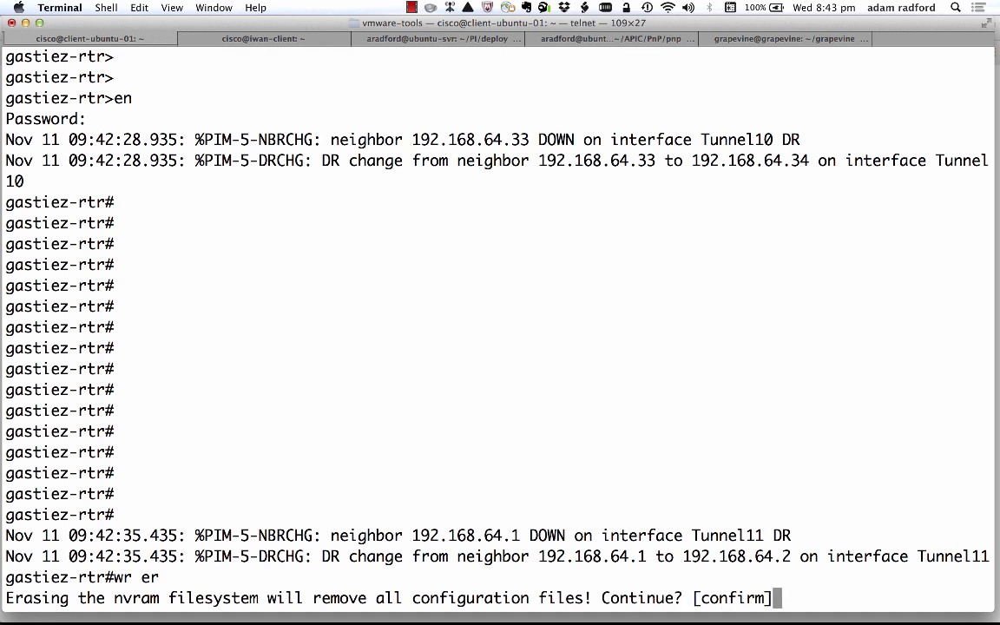
key(Return)
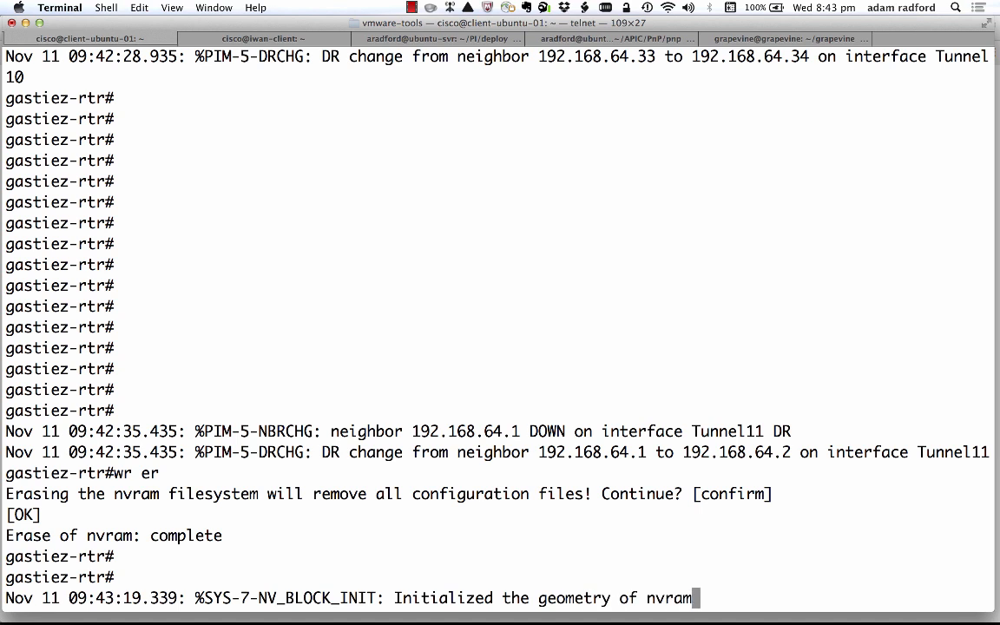
text(reload)
key(Return)
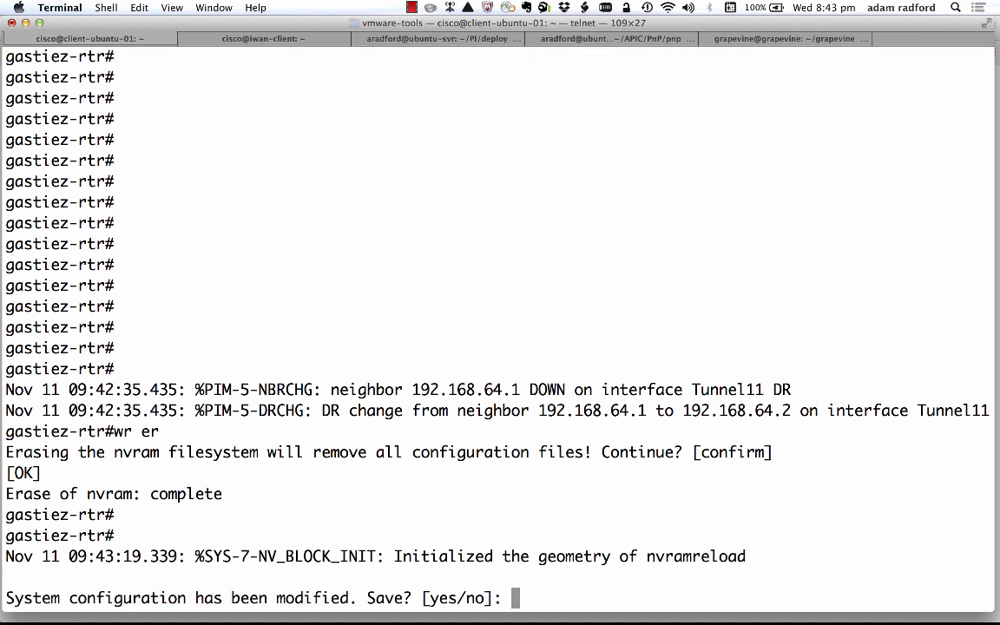
text(n)
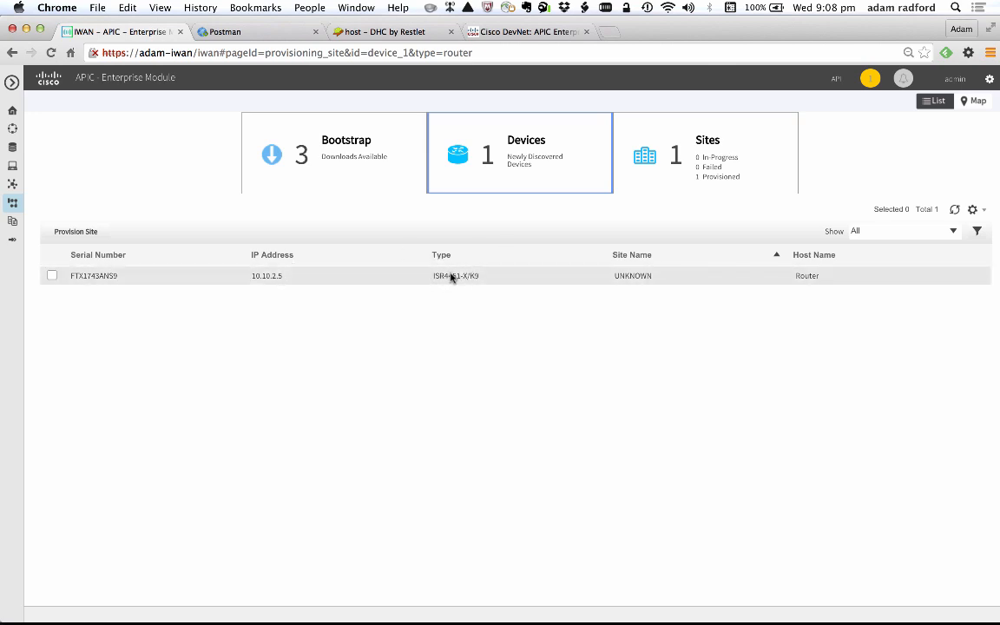
- In APIC Enterprise Module, set the newly discovered ISR4451-X/K9's site name to gasteiz and host name to gasteiz-rtr, and save
click(628, 276)
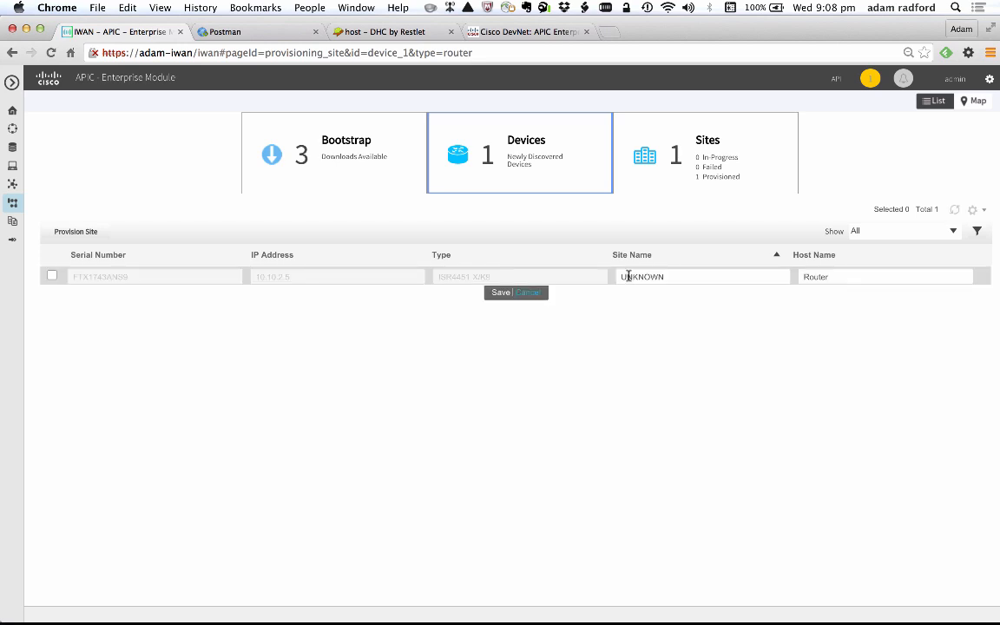
drag(622, 276, 693, 281)
text(gasteiz)
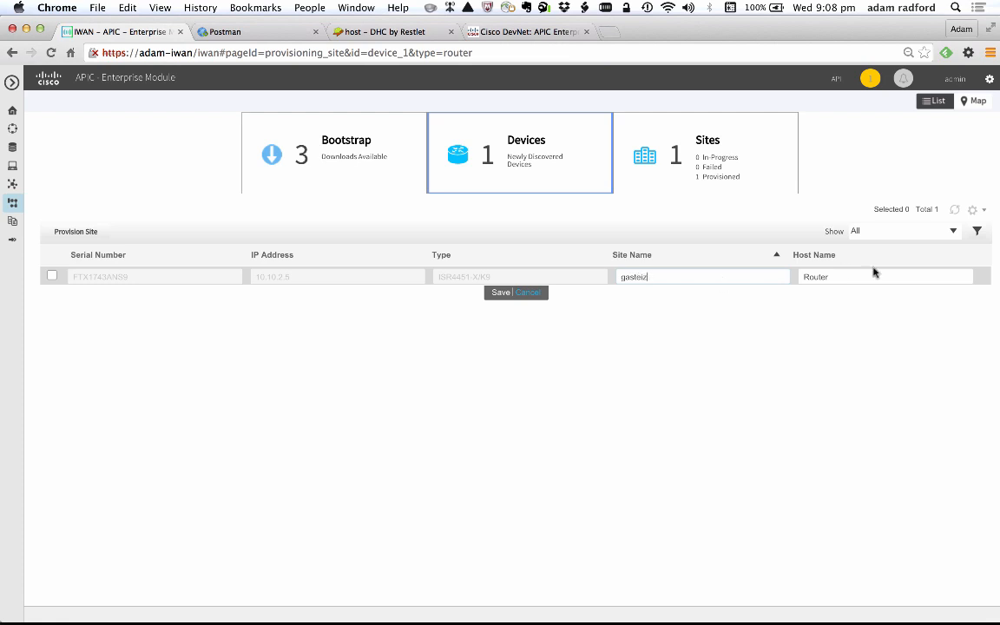
drag(838, 275, 799, 276)
text(gasteiz-rtr)
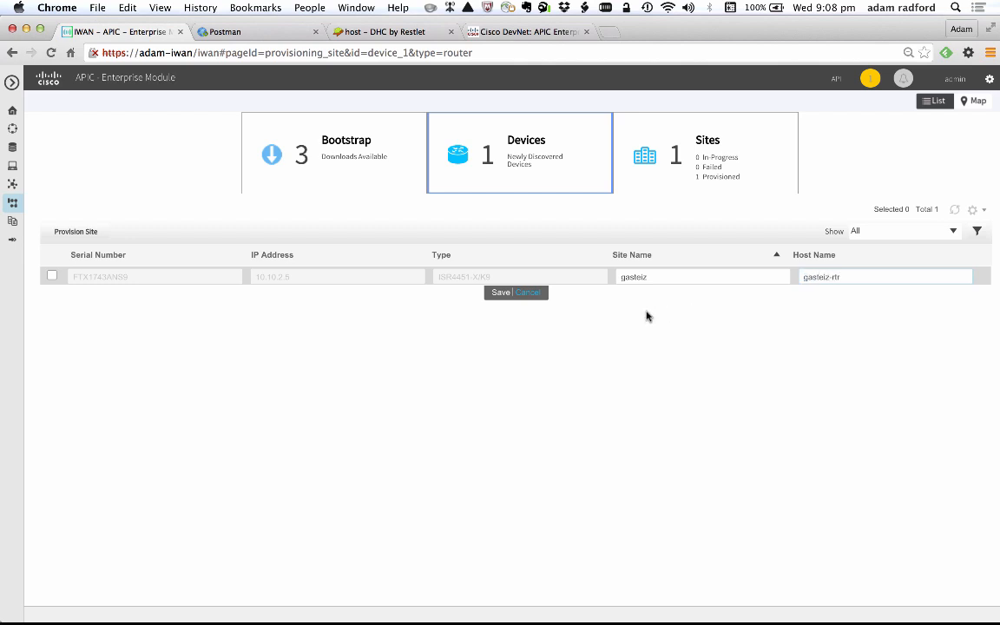
click(501, 292)
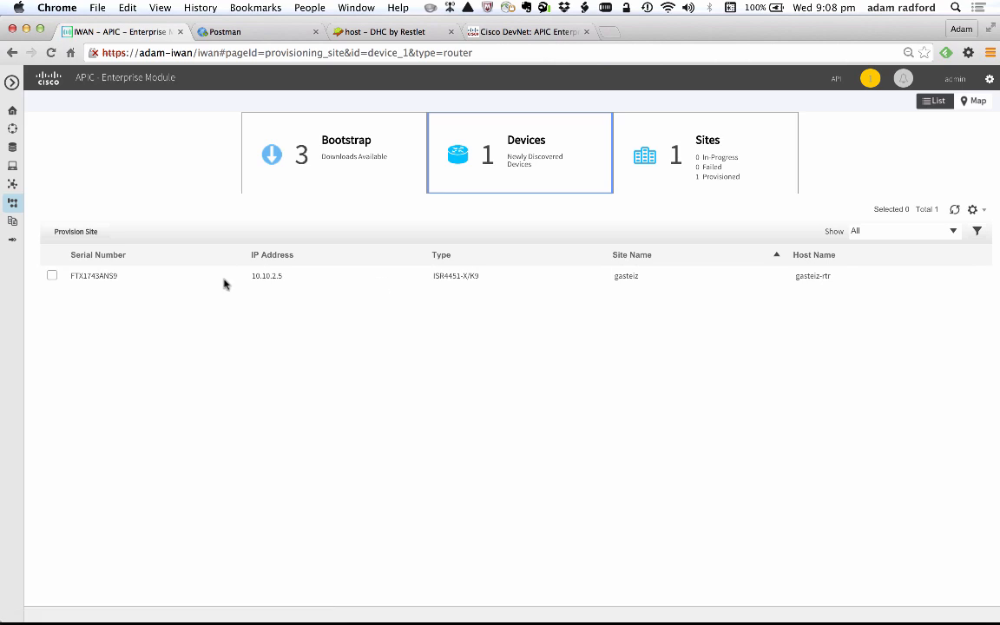
- Start provisioning a site with the gasteiz-rtr device, using the topology of one router with two WAN clouds
click(52, 275)
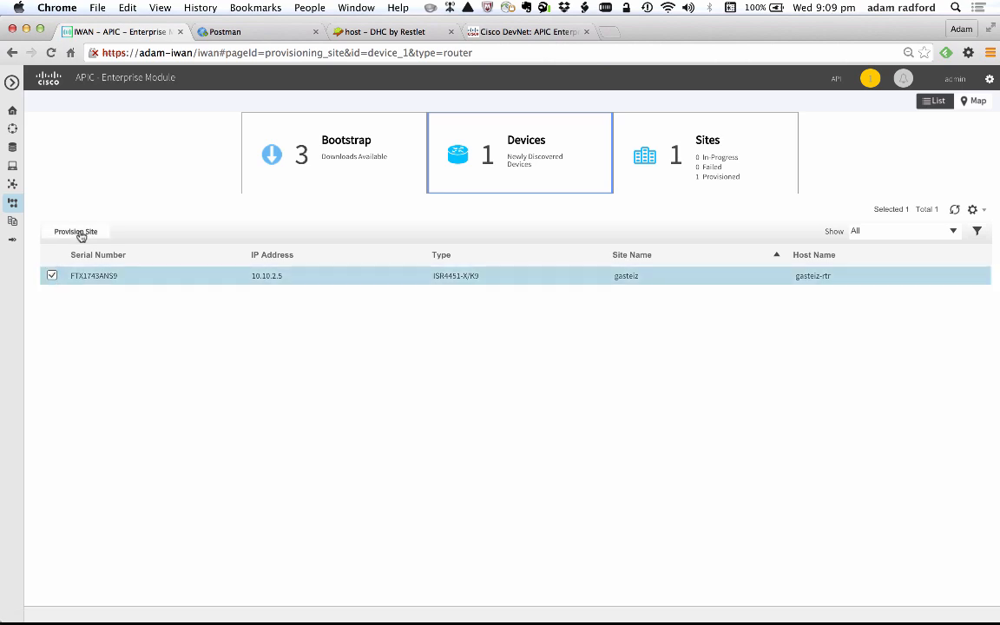
click(78, 232)
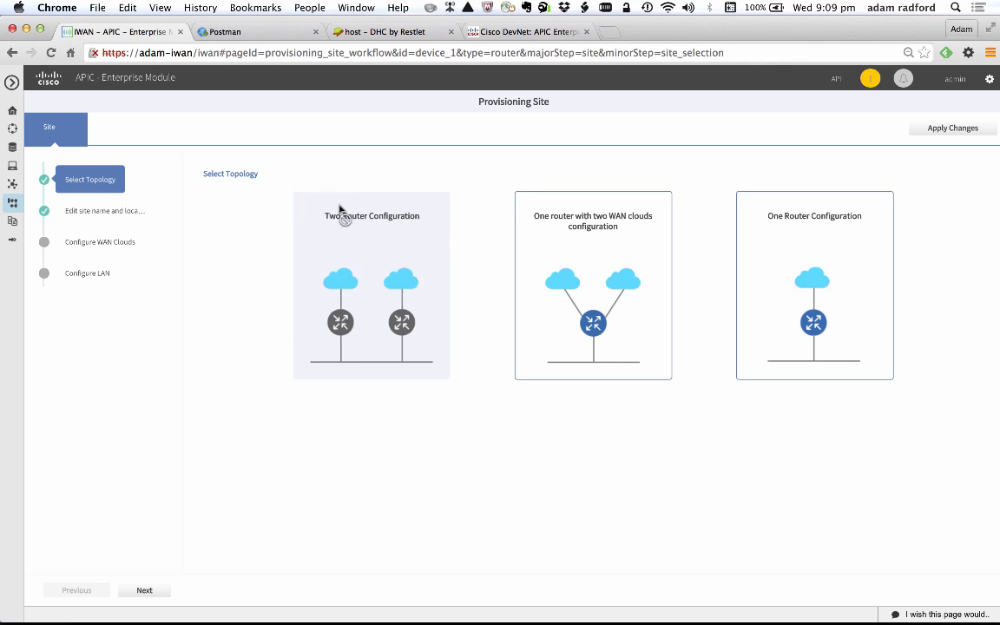
click(572, 228)
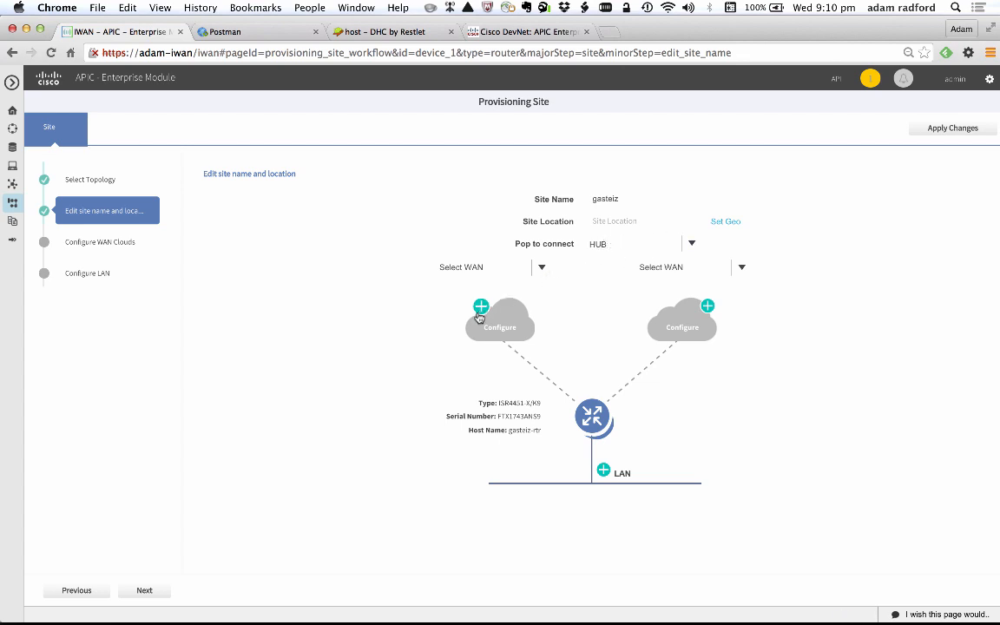
- Assign interne to the first WAN cloud and mpls to the second, and set the site location to Gastieze
click(542, 268)
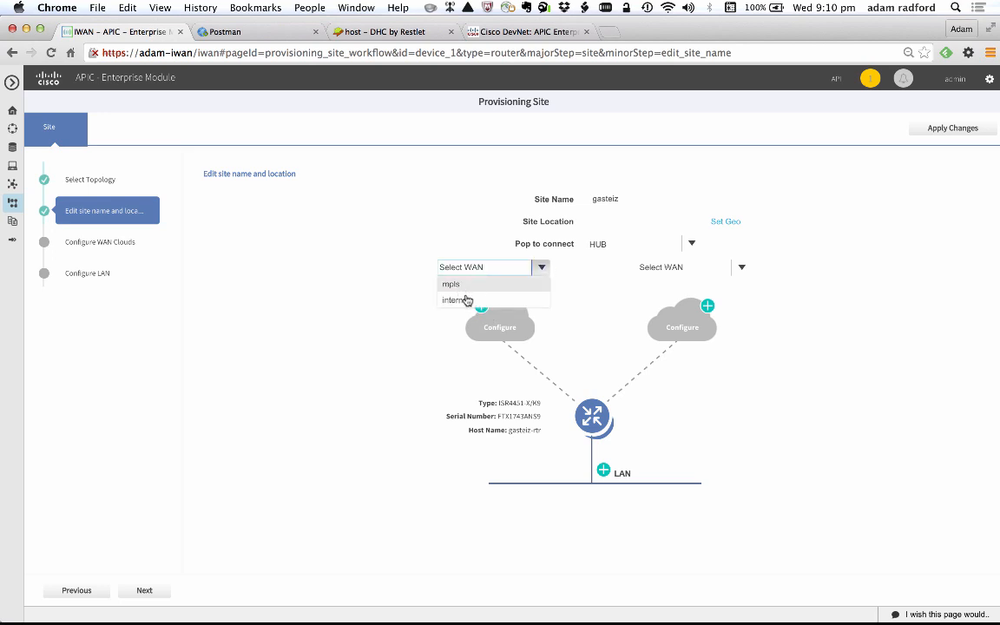
click(468, 301)
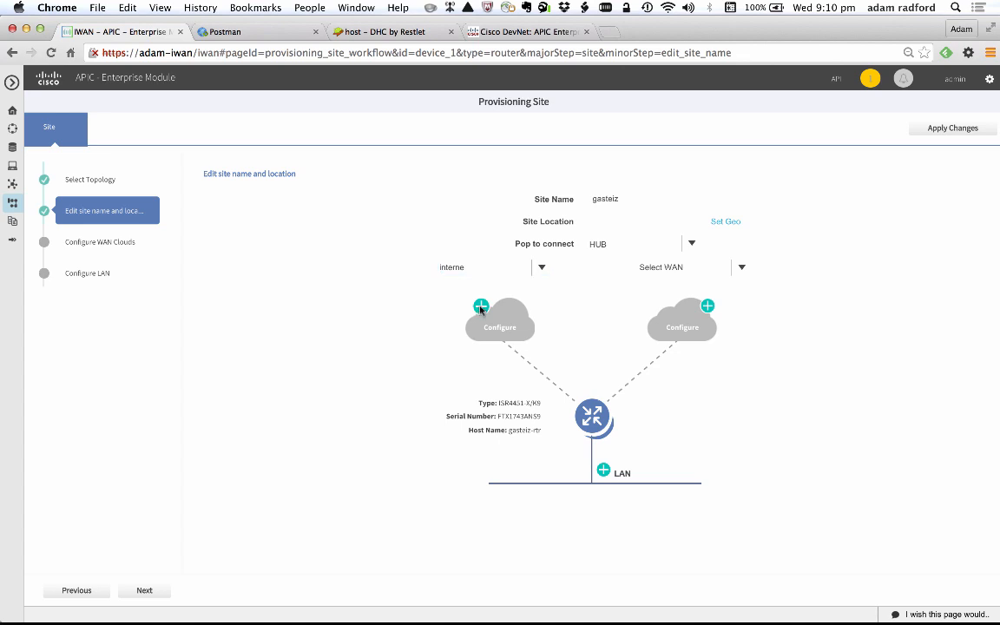
click(481, 307)
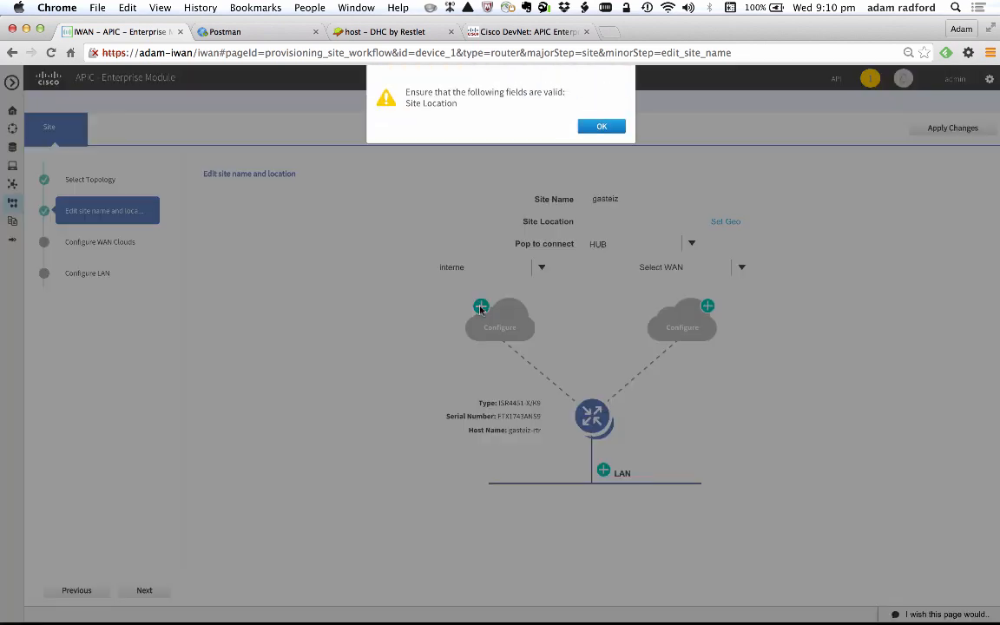
click(603, 126)
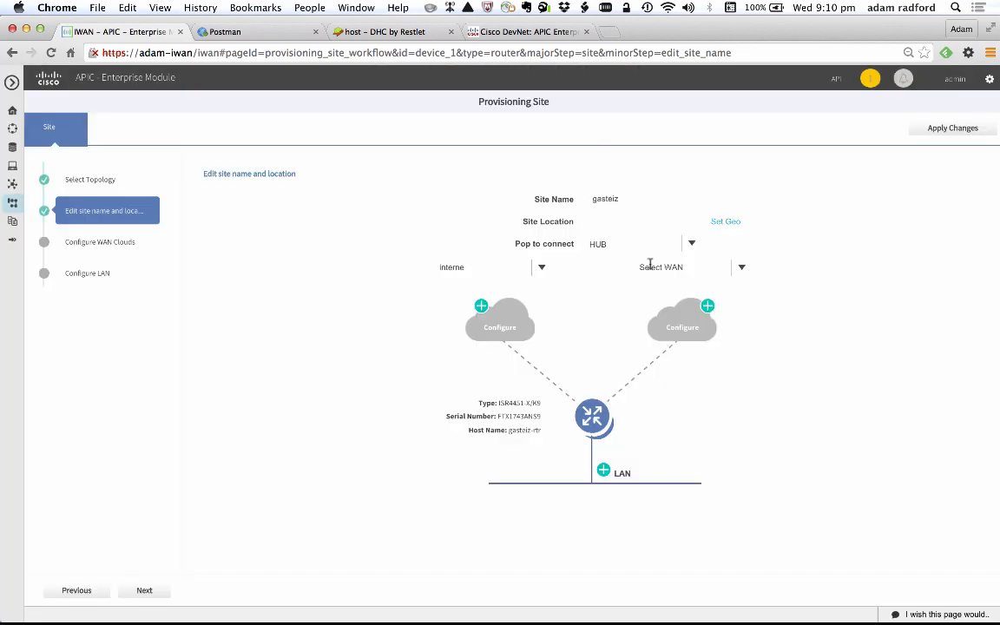
click(746, 271)
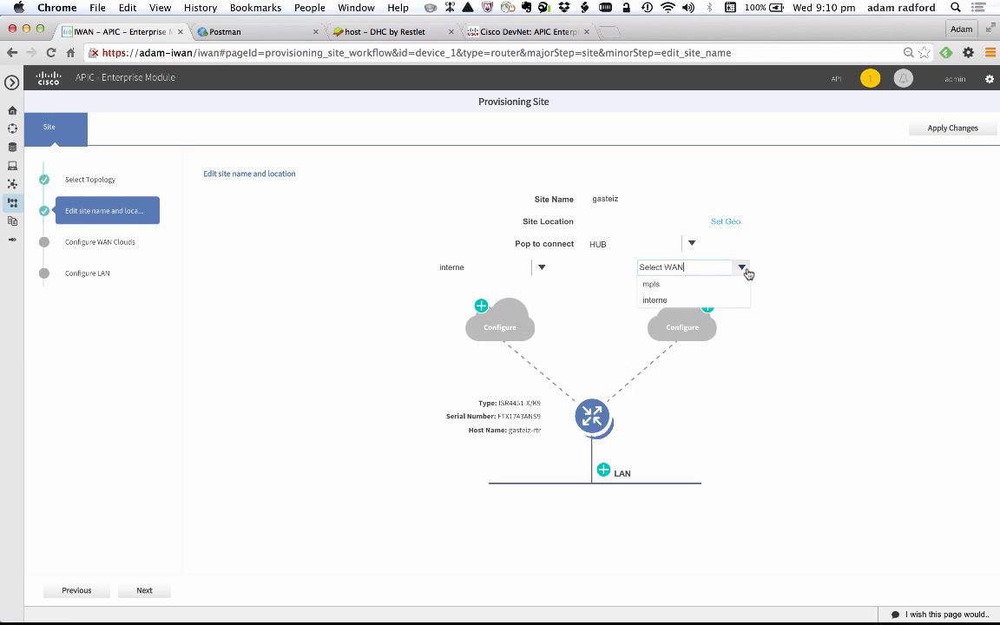
click(673, 288)
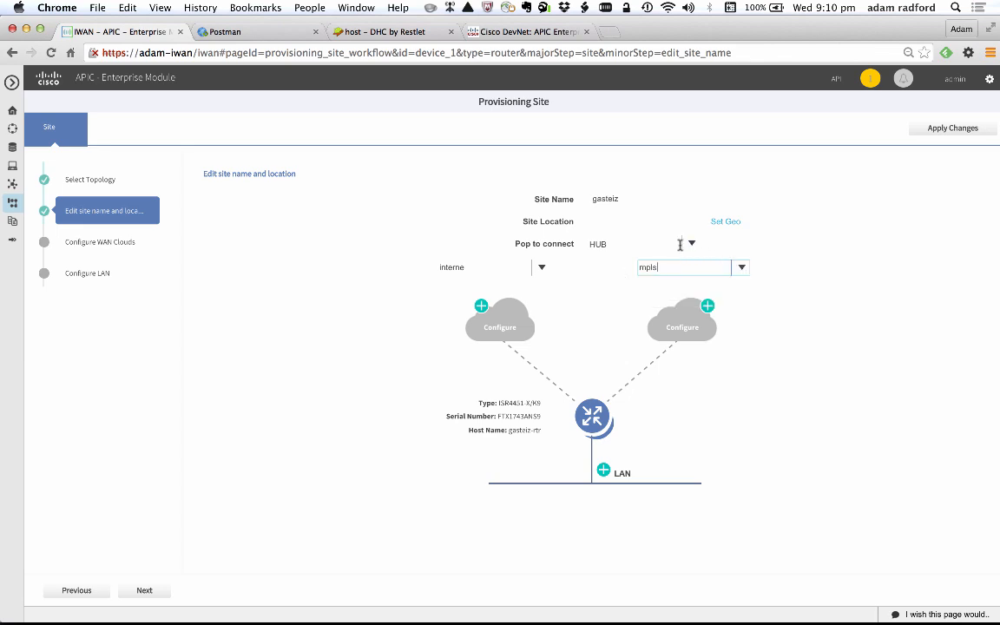
click(481, 308)
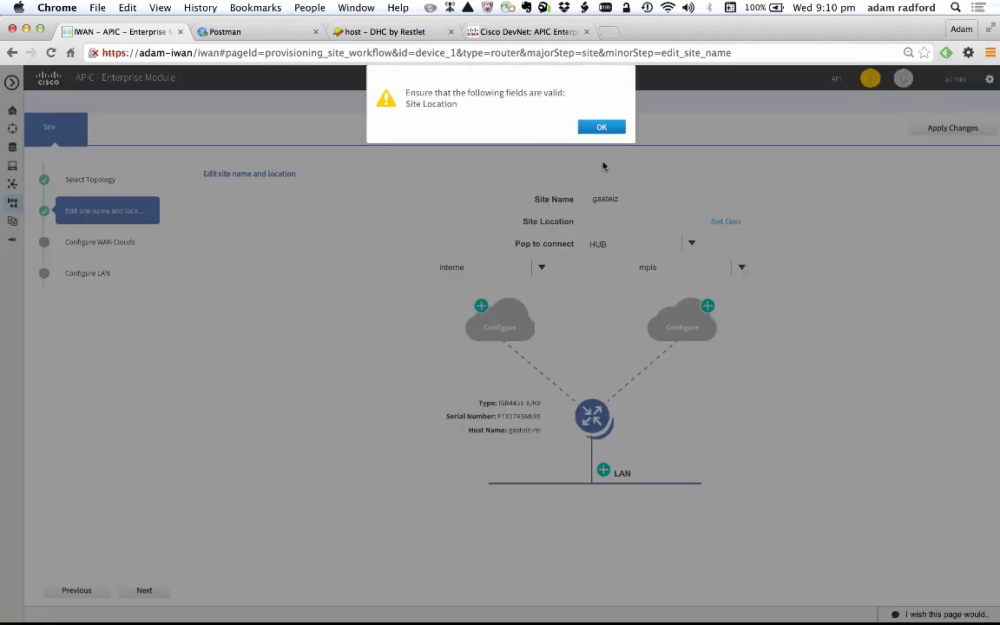
click(598, 126)
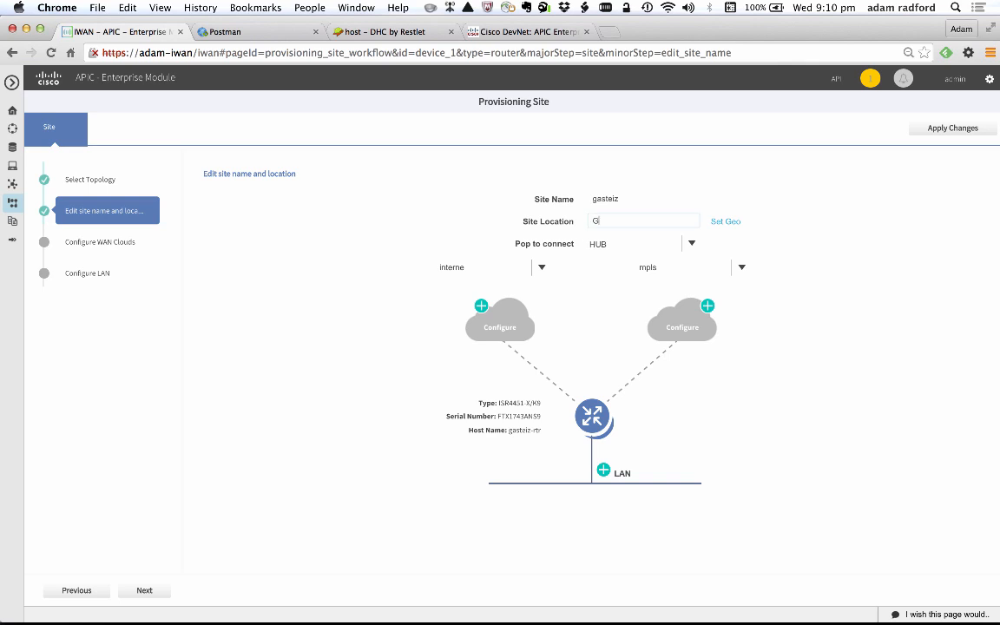
- Configure the public interne WAN cloud on GigabitEthernet0/0/1, entering its upload bandwidth, and save it
click(482, 307)
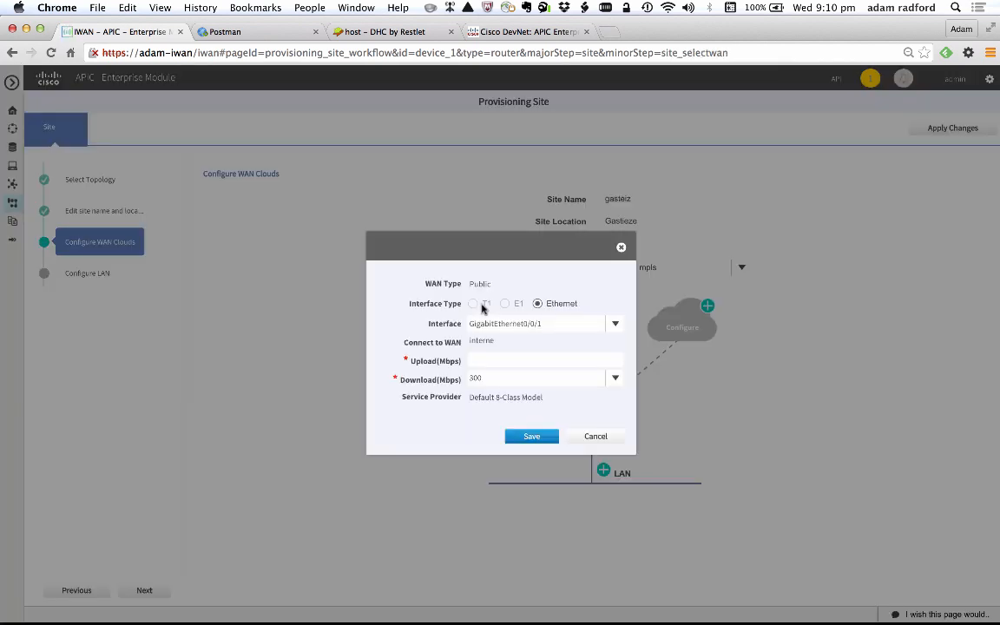
click(476, 361)
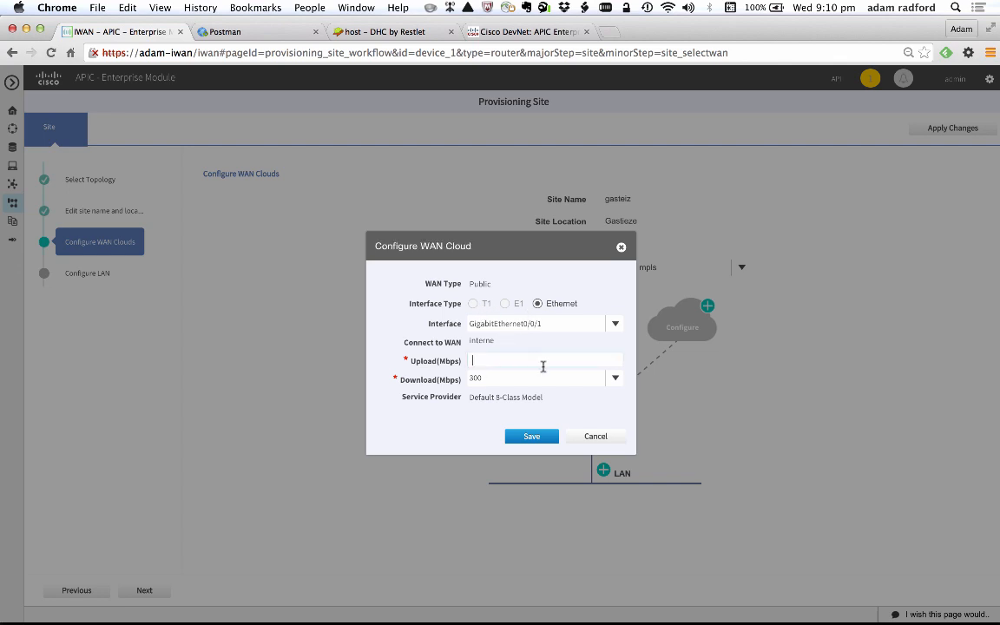
drag(514, 248, 305, 298)
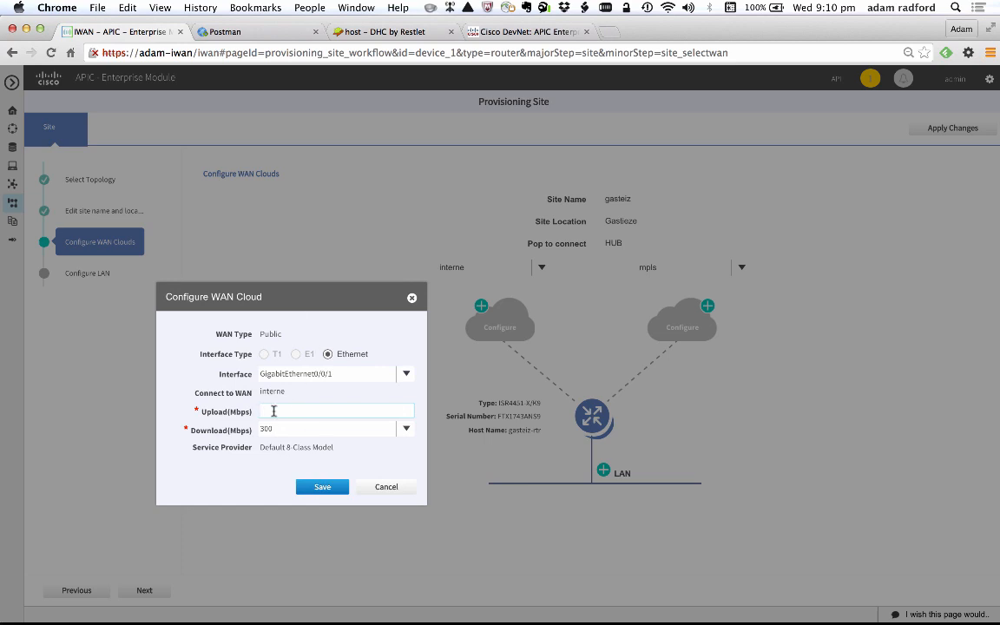
text(200)
click(320, 489)
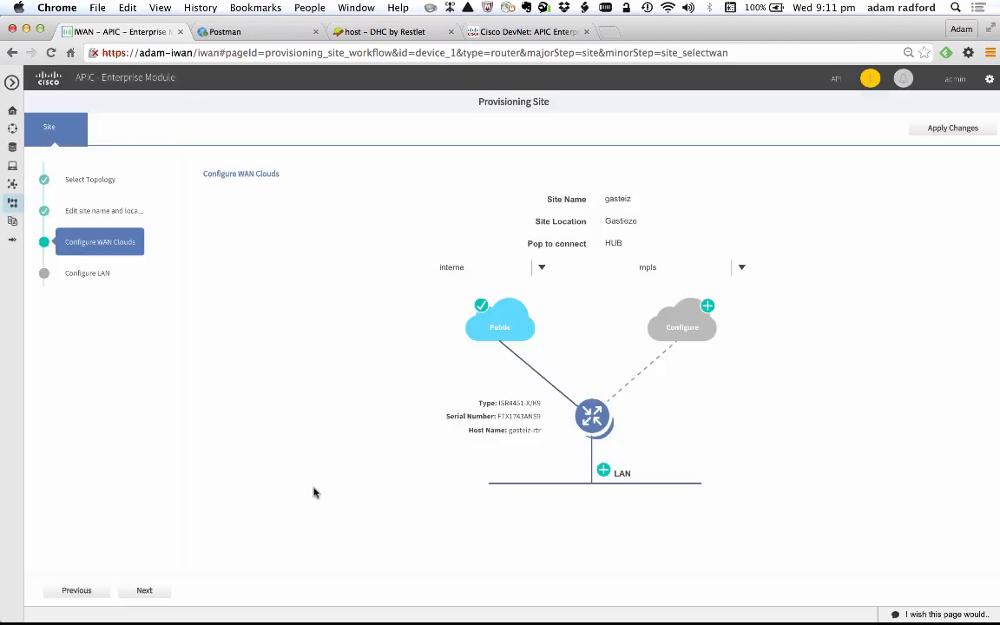
- Configure the private mpls WAN cloud with CE IP address 10.10.2.5, mask 255.255.255.252 and PE IP address 10.10.2.6, and save it
click(707, 309)
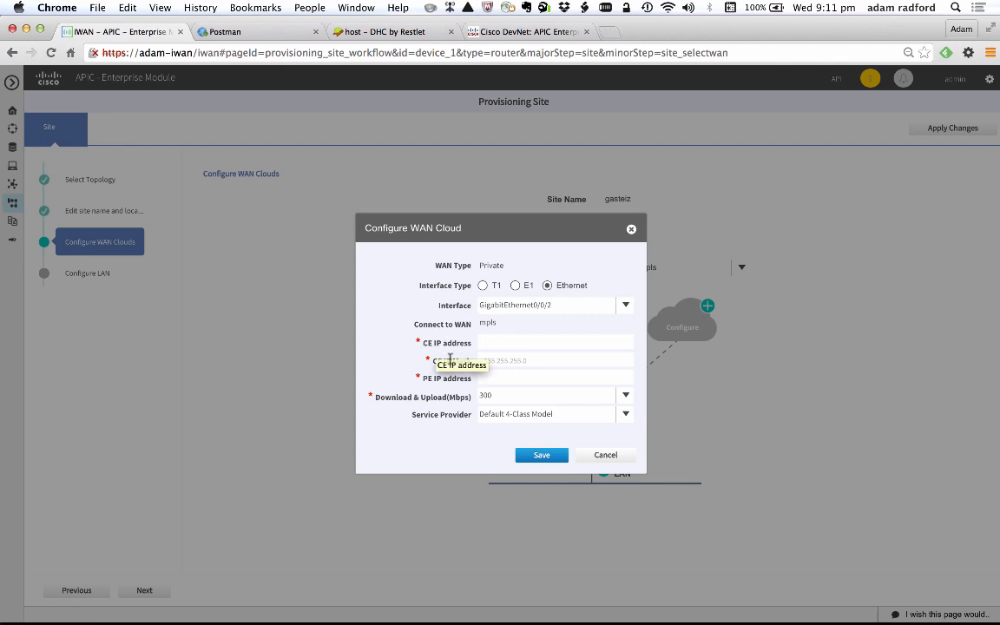
click(489, 344)
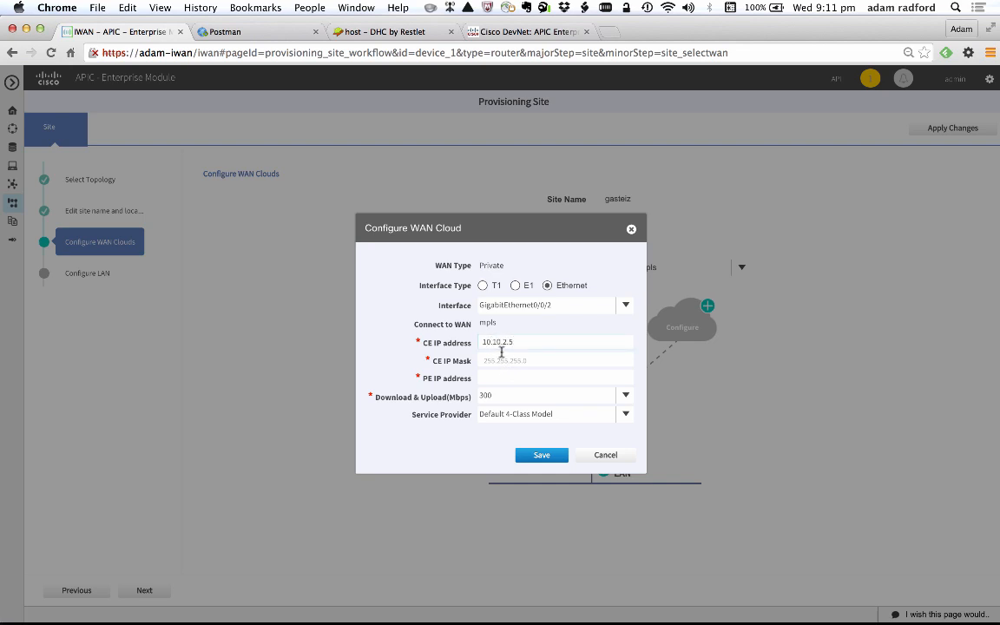
click(577, 359)
text(255.255.255.252)
click(485, 377)
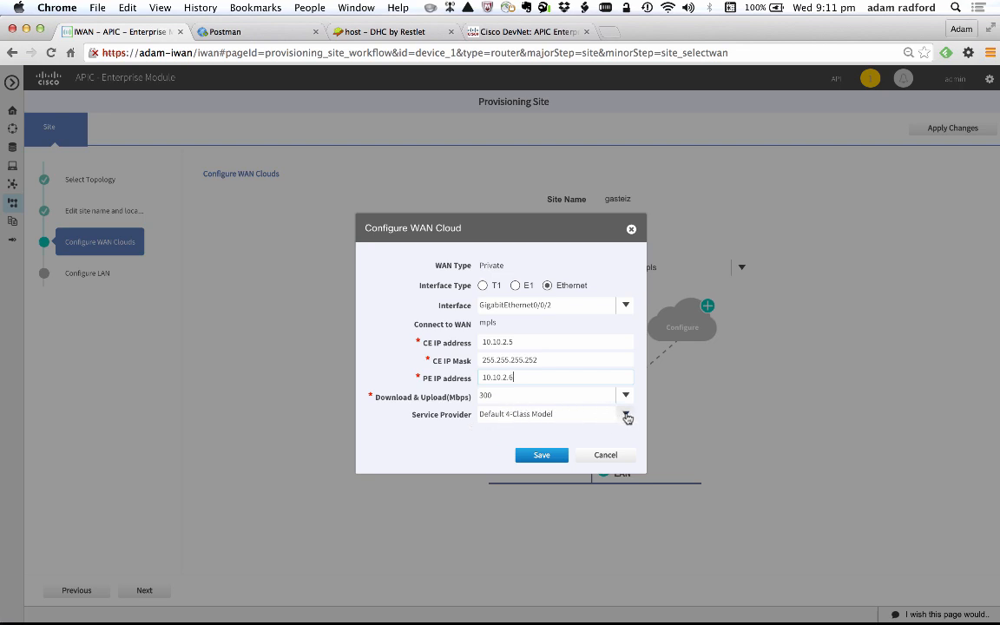
click(537, 458)
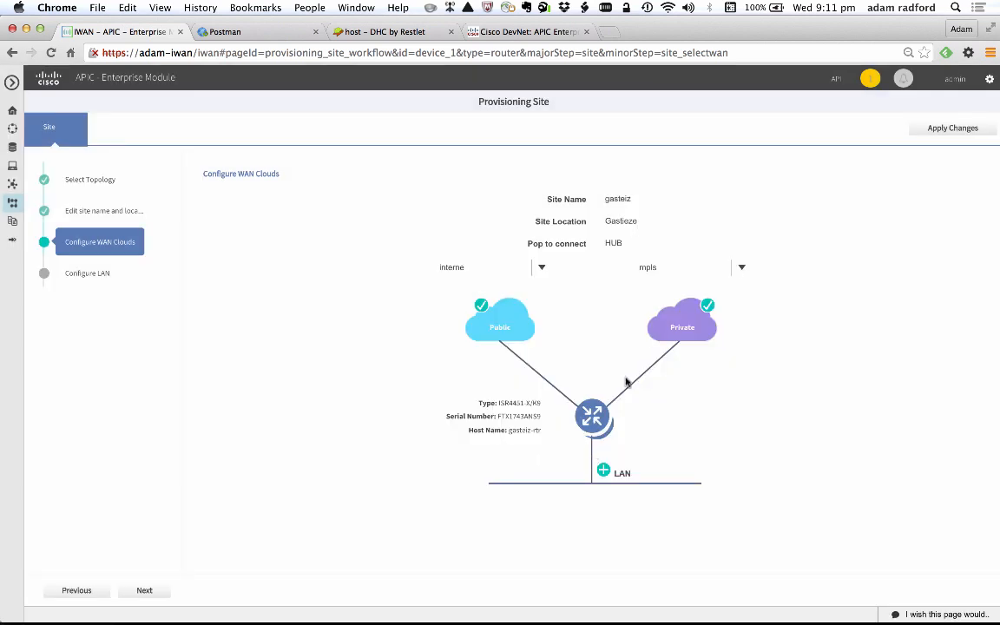
- Save the LAN VLAN configuration with internal DHCP enabled, and submit the gasteiz site provisioning to apply now
click(603, 470)
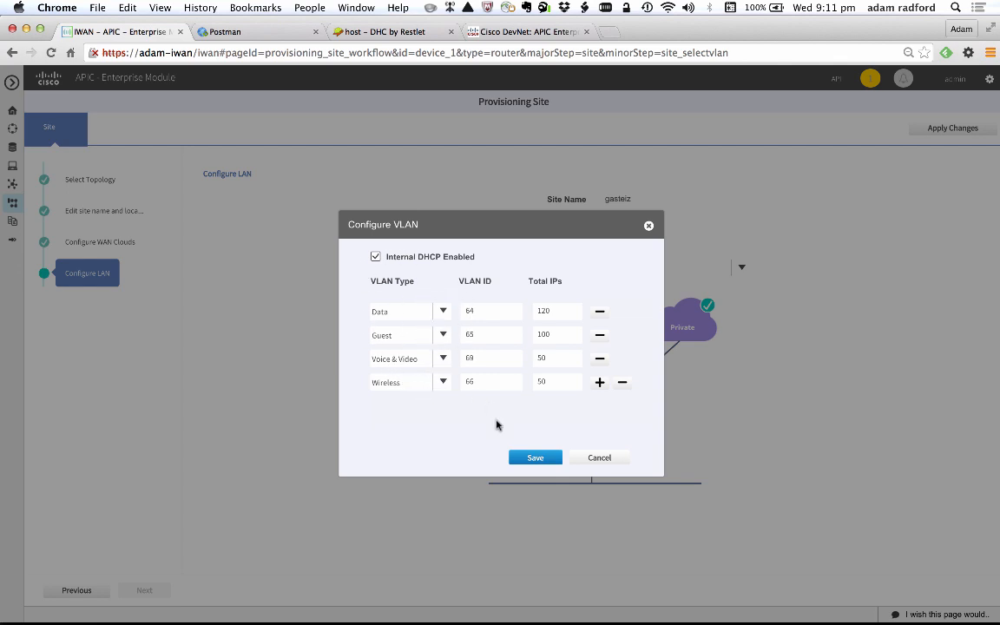
click(536, 460)
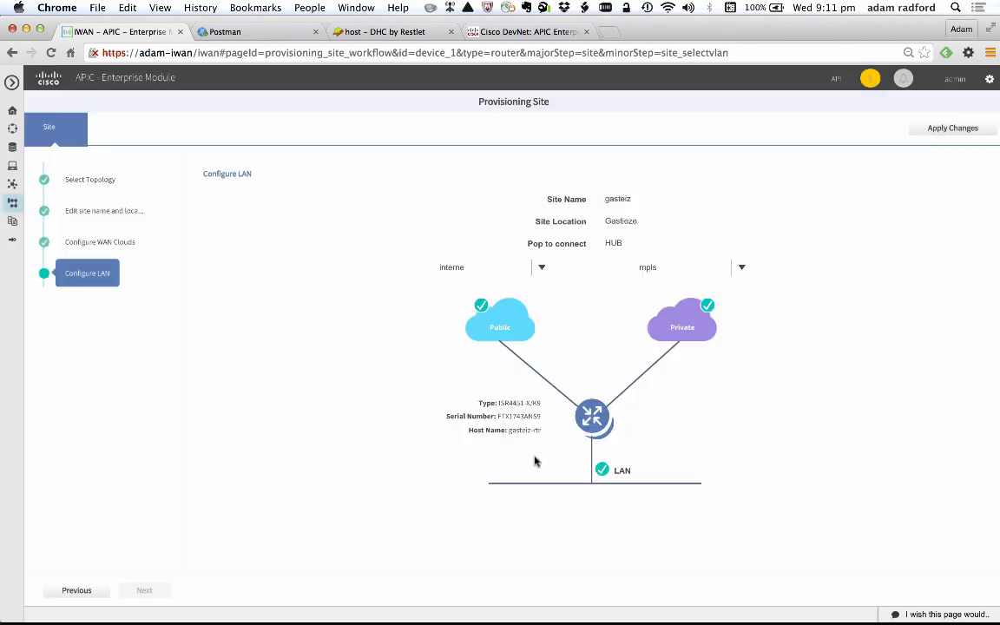
click(938, 130)
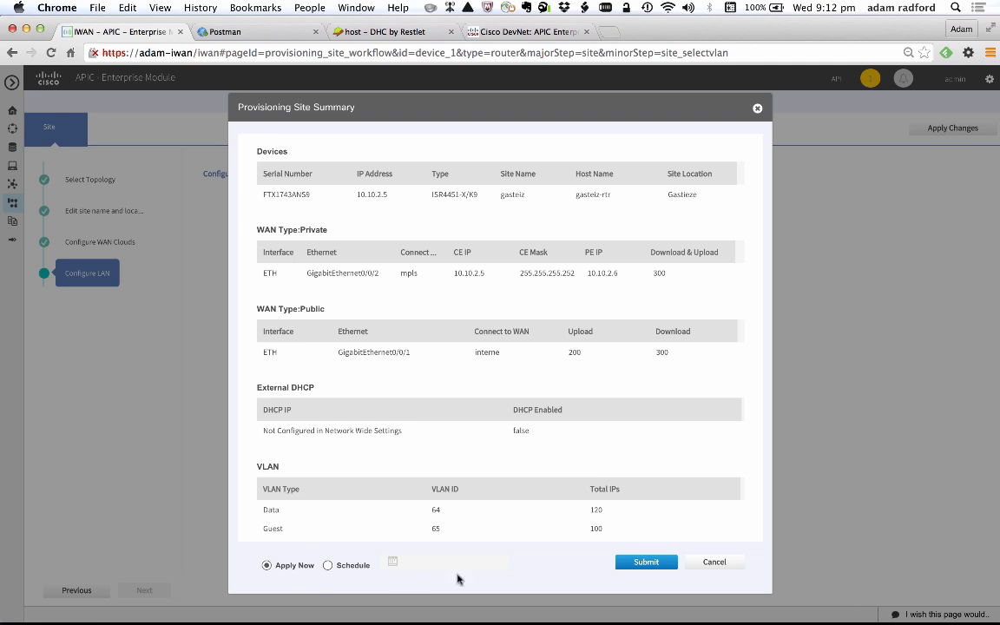
click(646, 562)
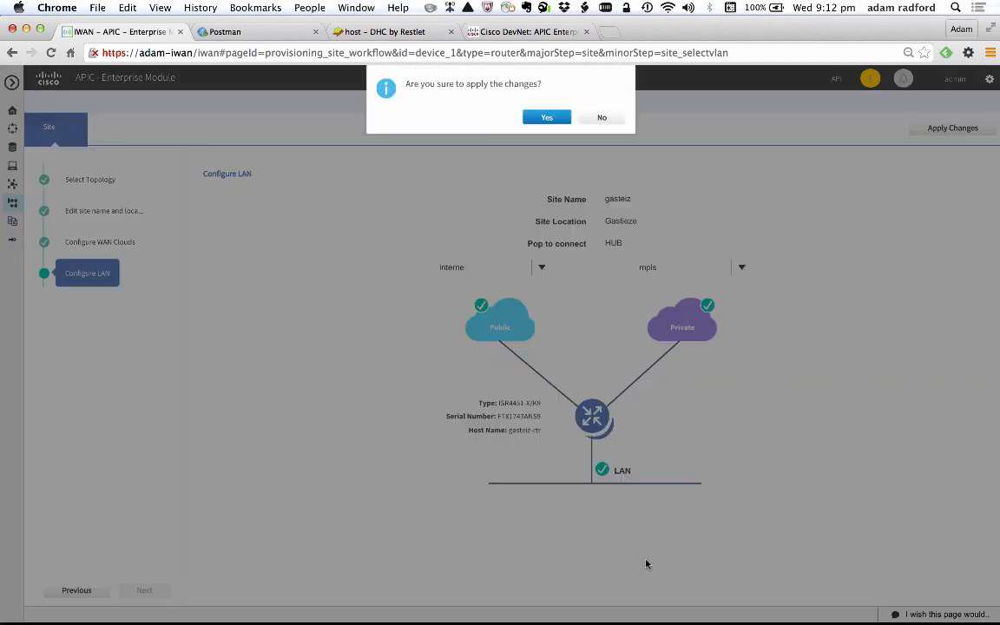
click(545, 130)
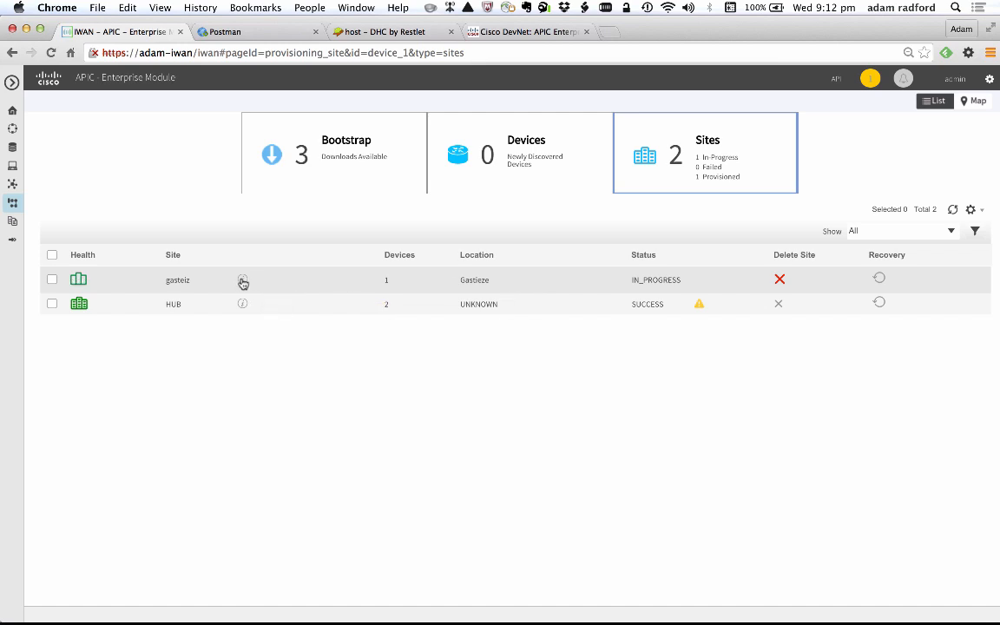
- Check the provisioning status details of the gasteiz site in the sites list
click(243, 282)
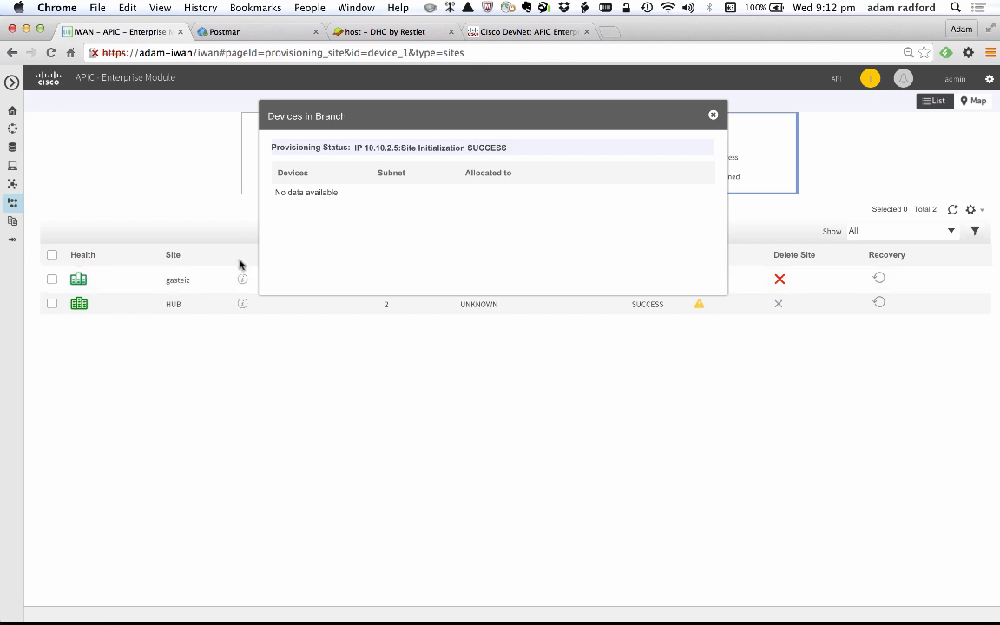
click(713, 117)
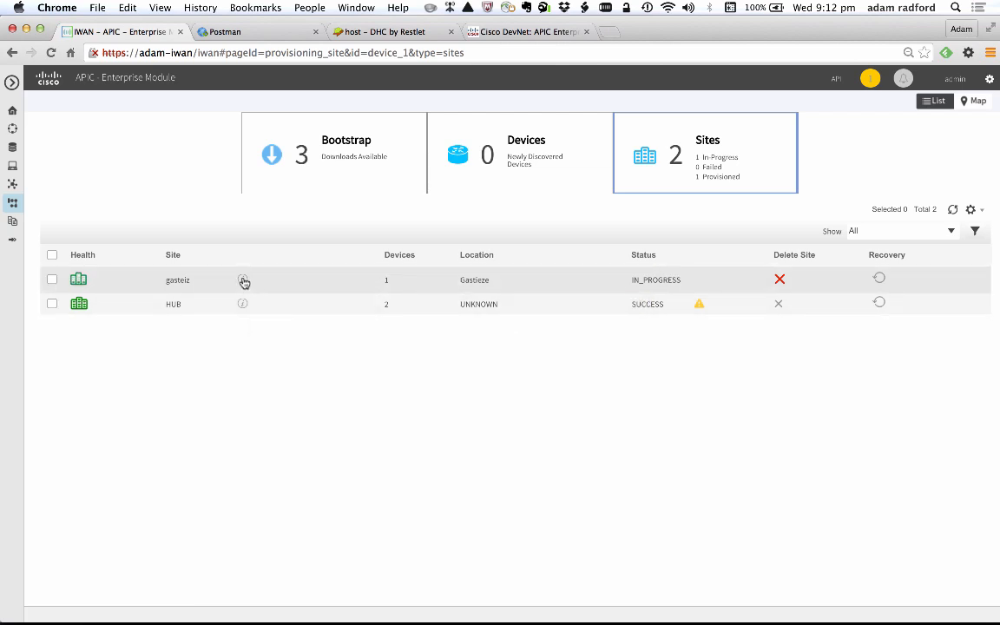
click(244, 281)
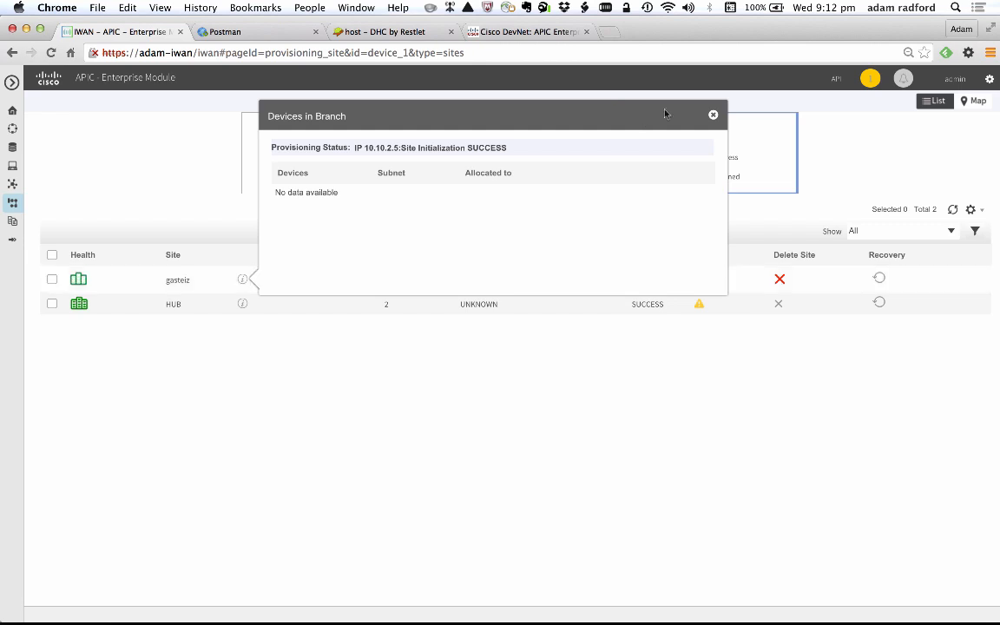
click(713, 116)
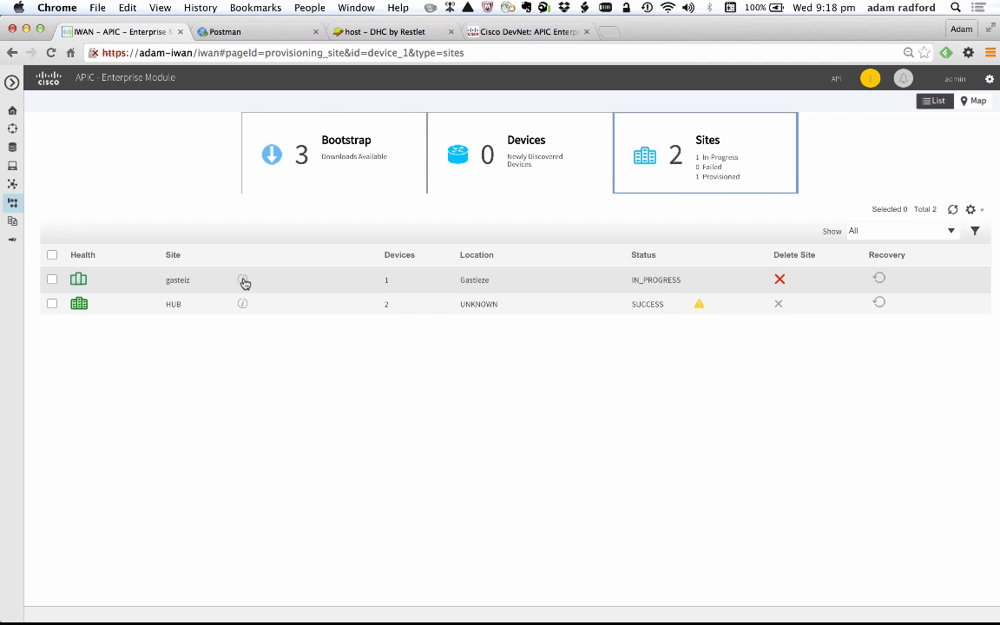
- Examine the subnets allocated to the gasteiz router's VLANs, DMVPN pools and loopback in the site's device details
click(244, 281)
scroll(345, 246, down, 3)
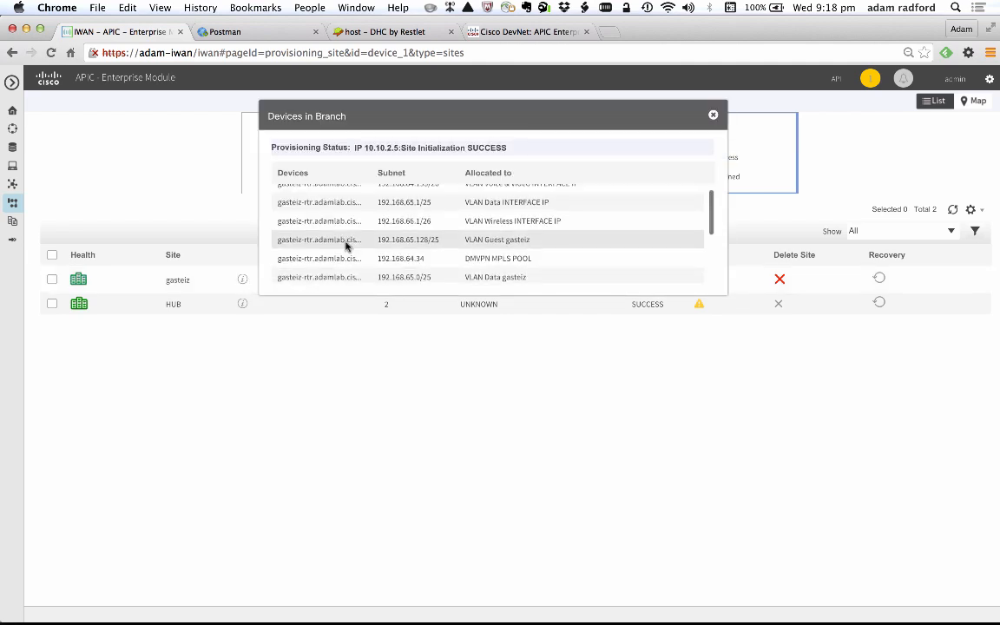
scroll(346, 246, down, 5)
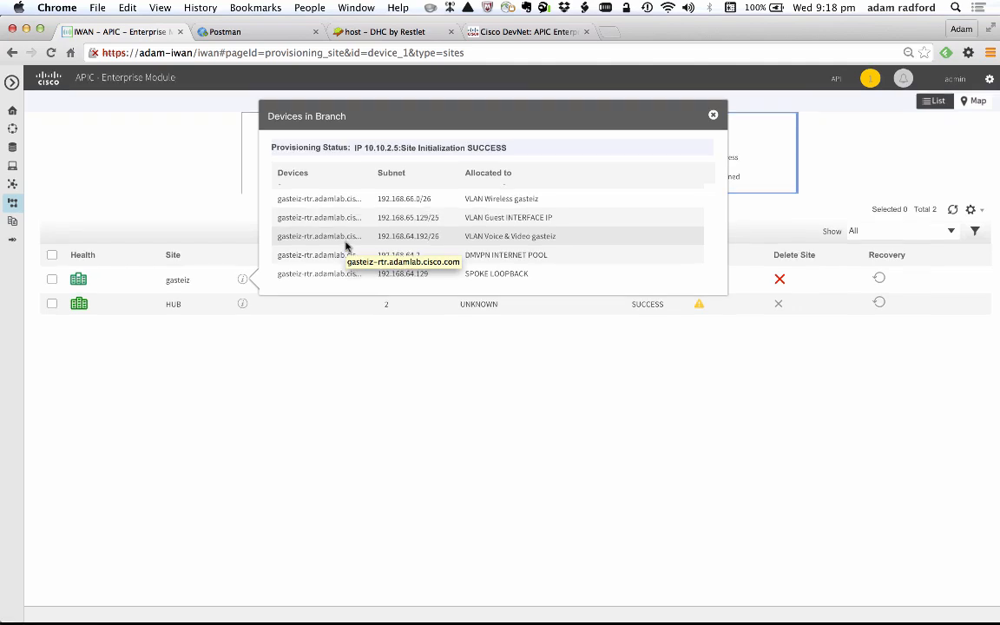
scroll(432, 238, up, 5)
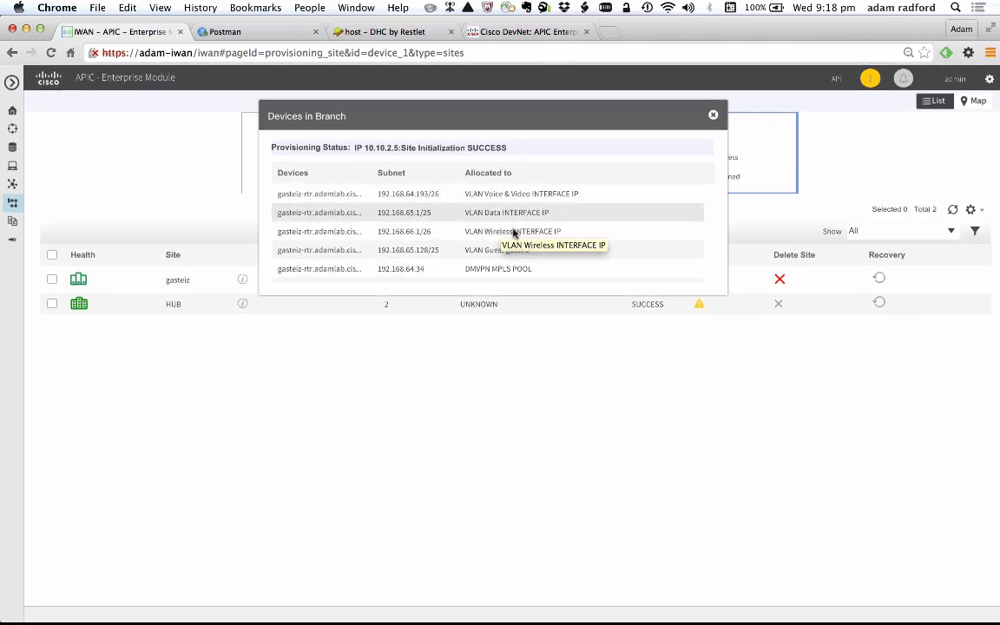
scroll(606, 194, down, 5)
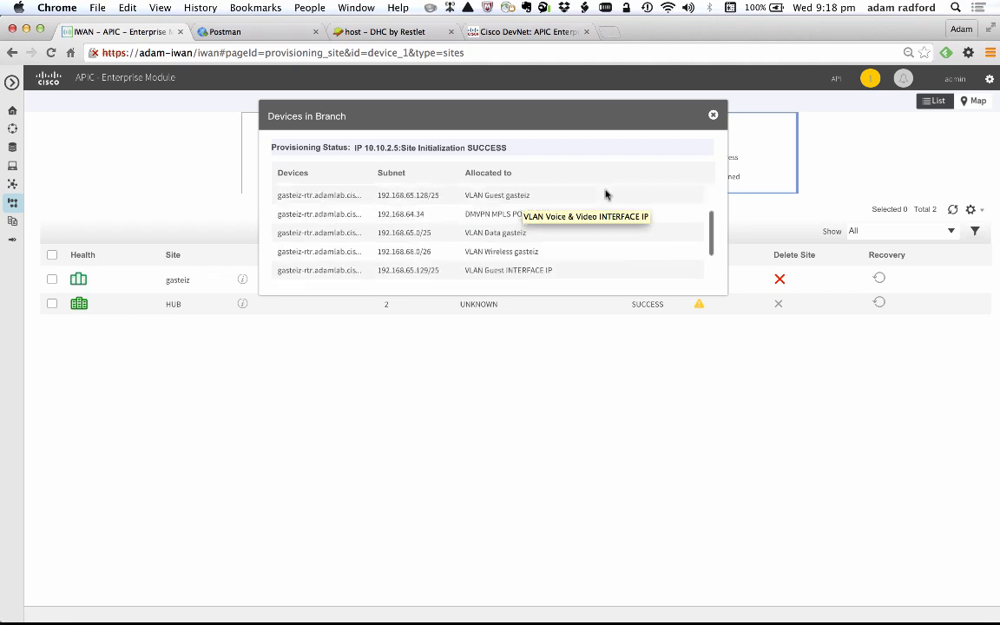
scroll(606, 194, up, 5)
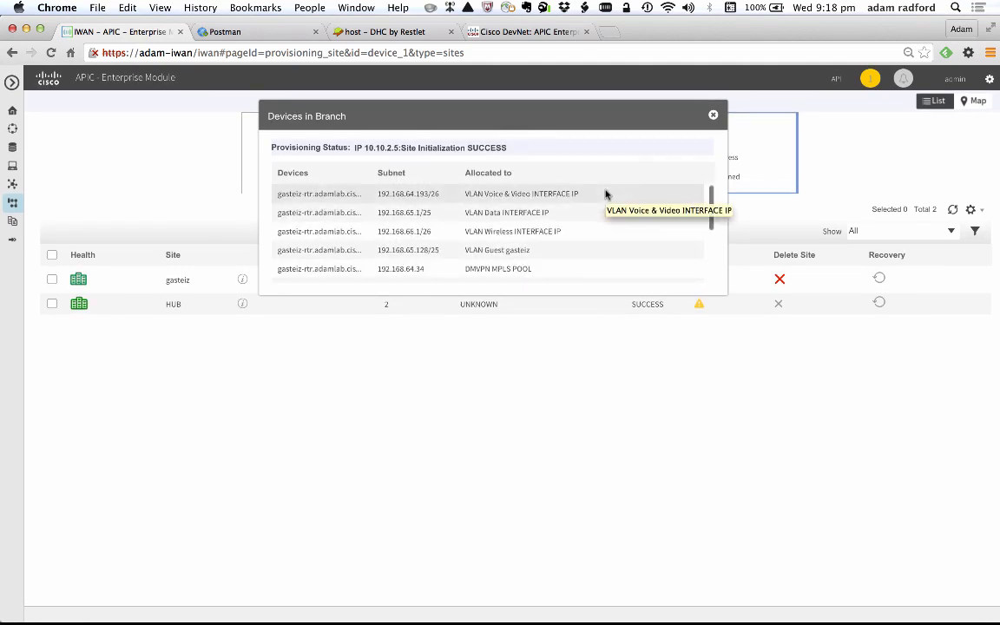
scroll(606, 194, down, 5)
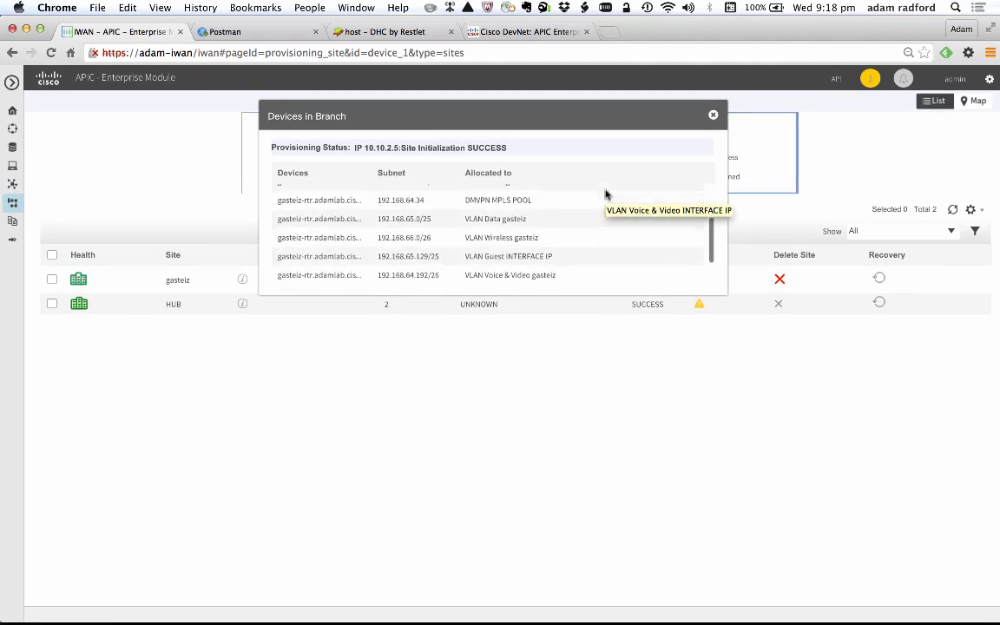
scroll(603, 230, up, 5)
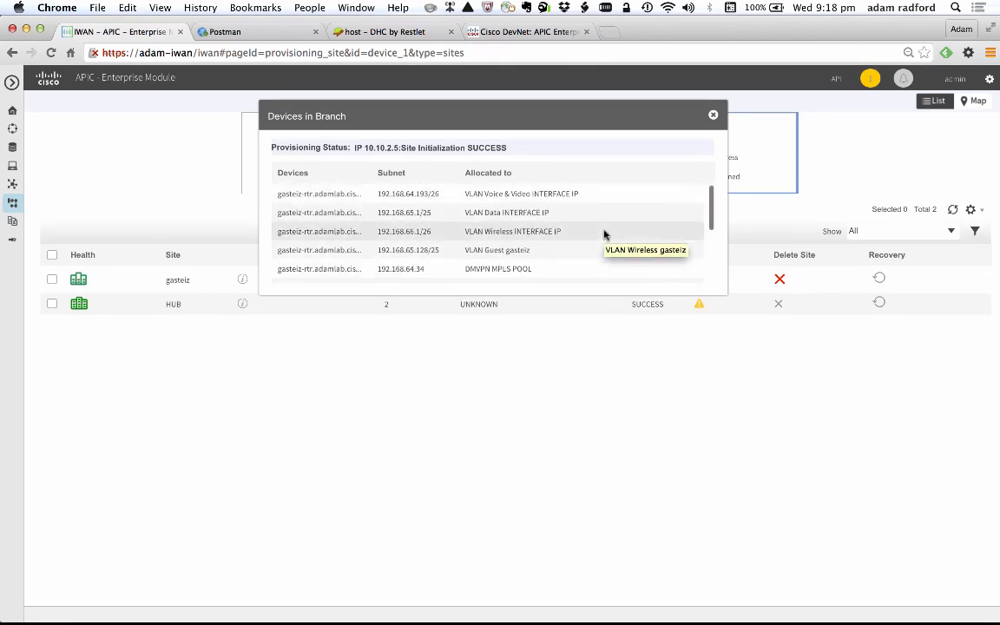
click(714, 117)
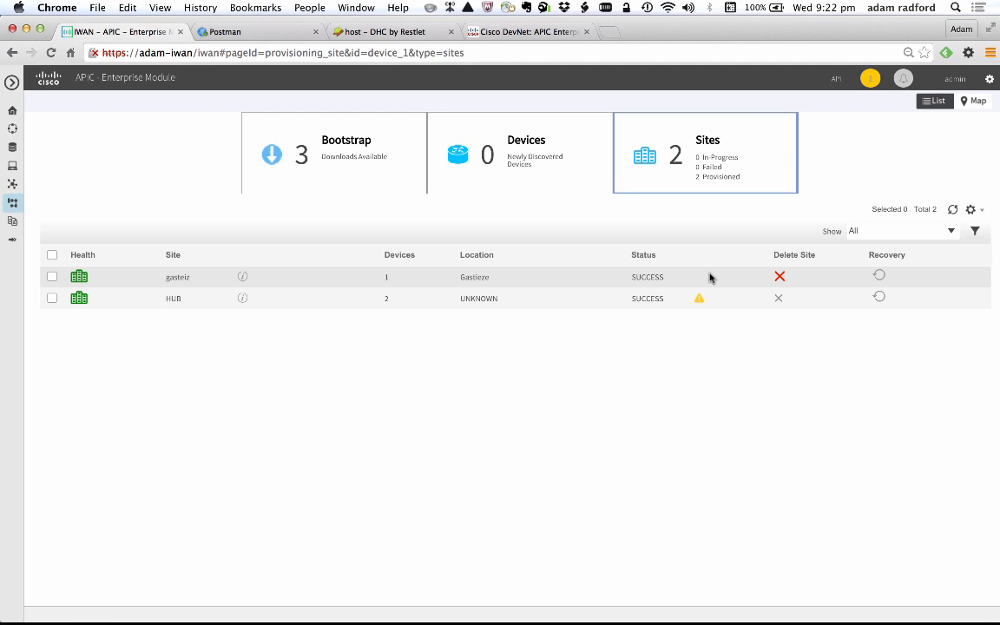
- Go through the network-wide hub settings from System to Certified IOS releases, and apply the changes
click(13, 208)
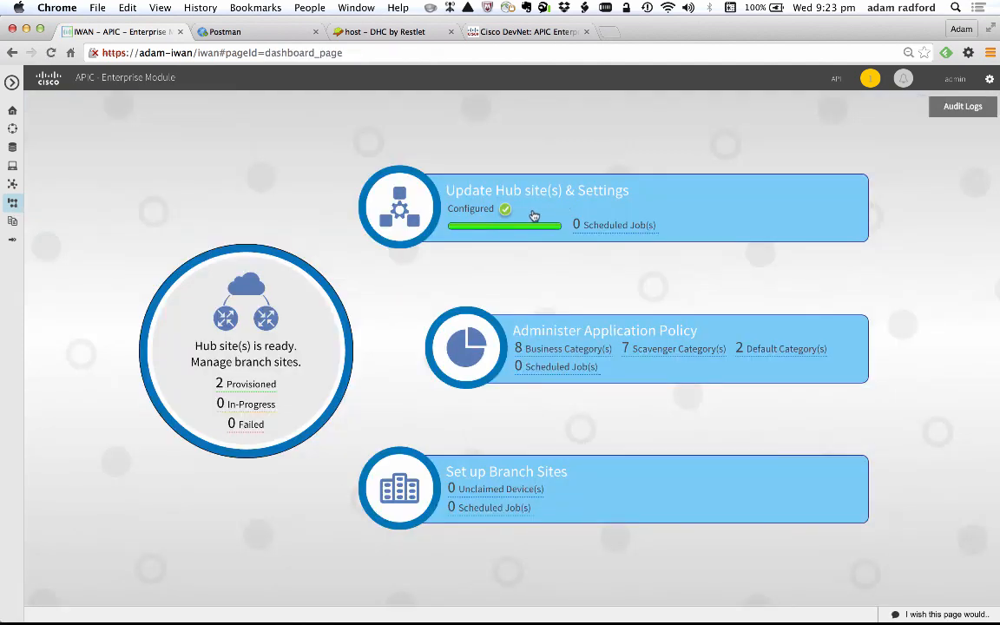
click(405, 214)
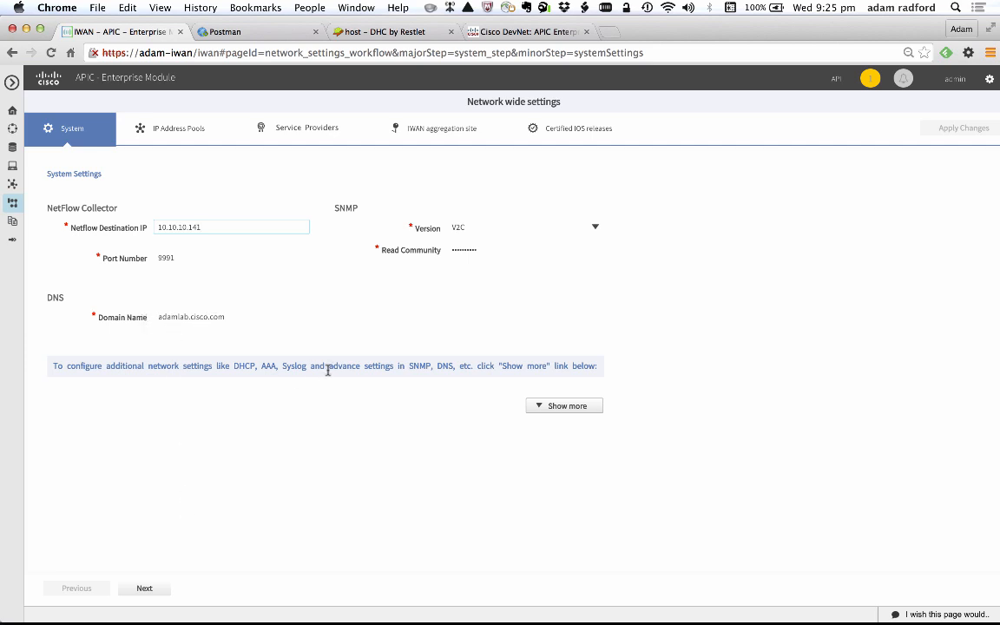
click(146, 590)
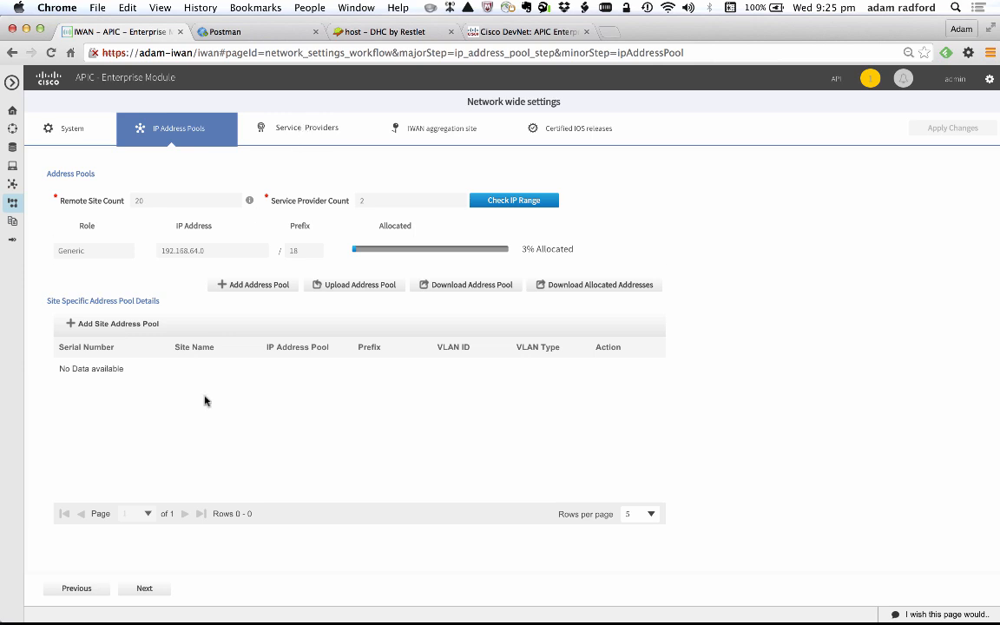
click(137, 591)
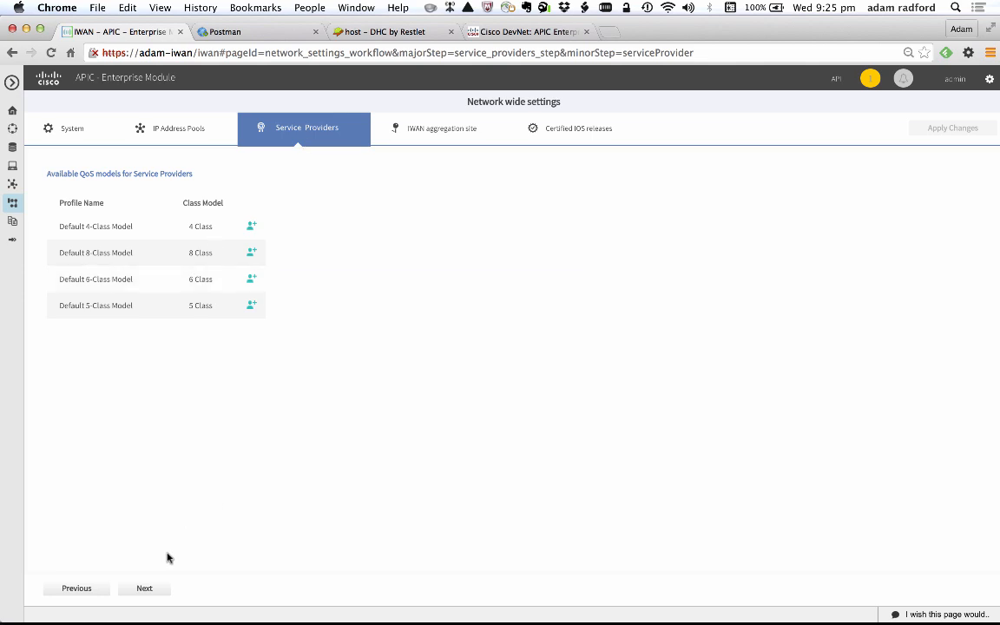
click(144, 588)
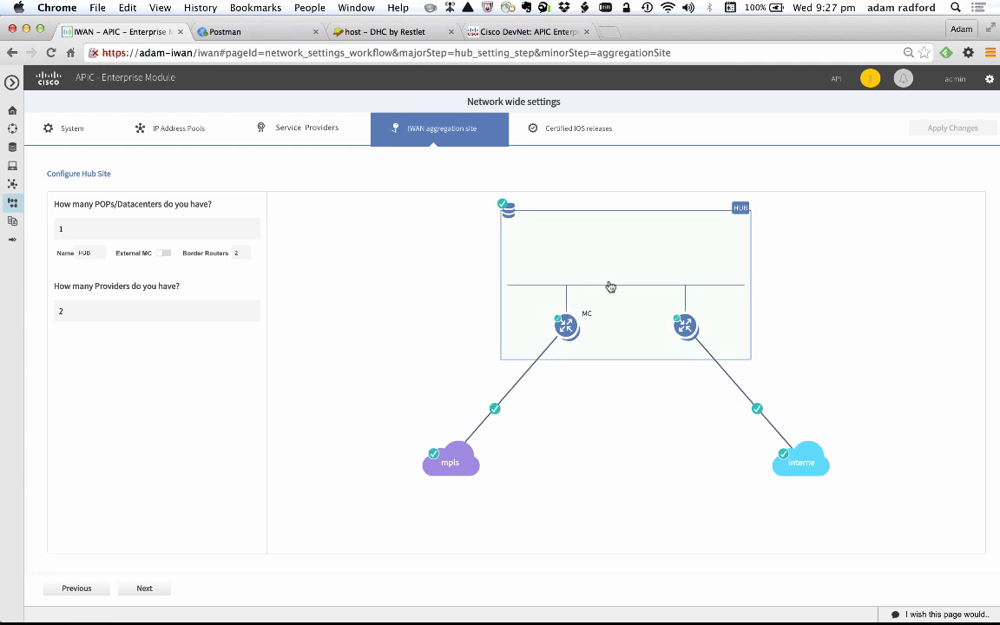
click(140, 589)
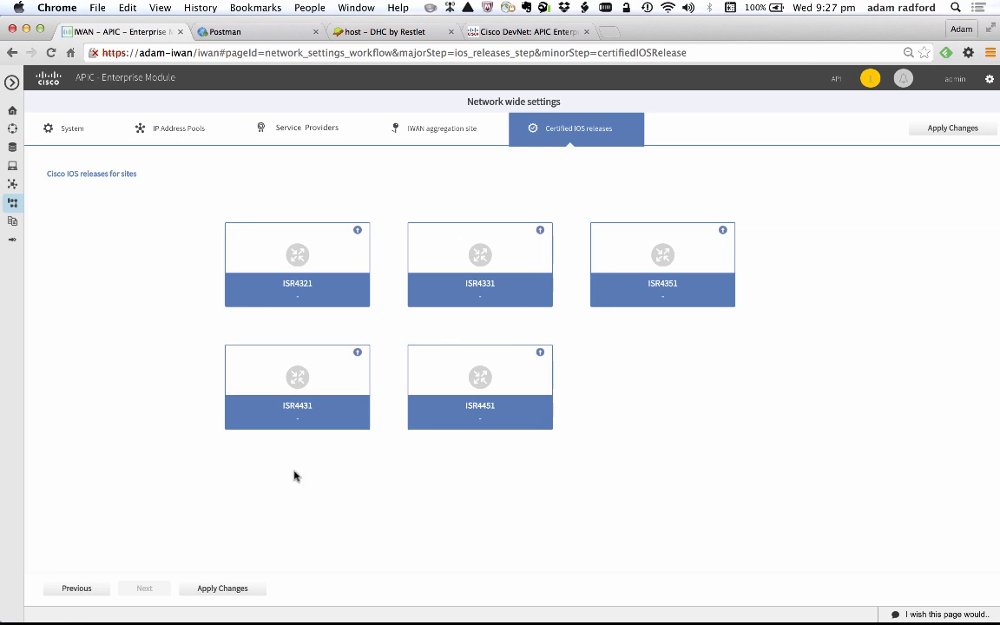
click(223, 591)
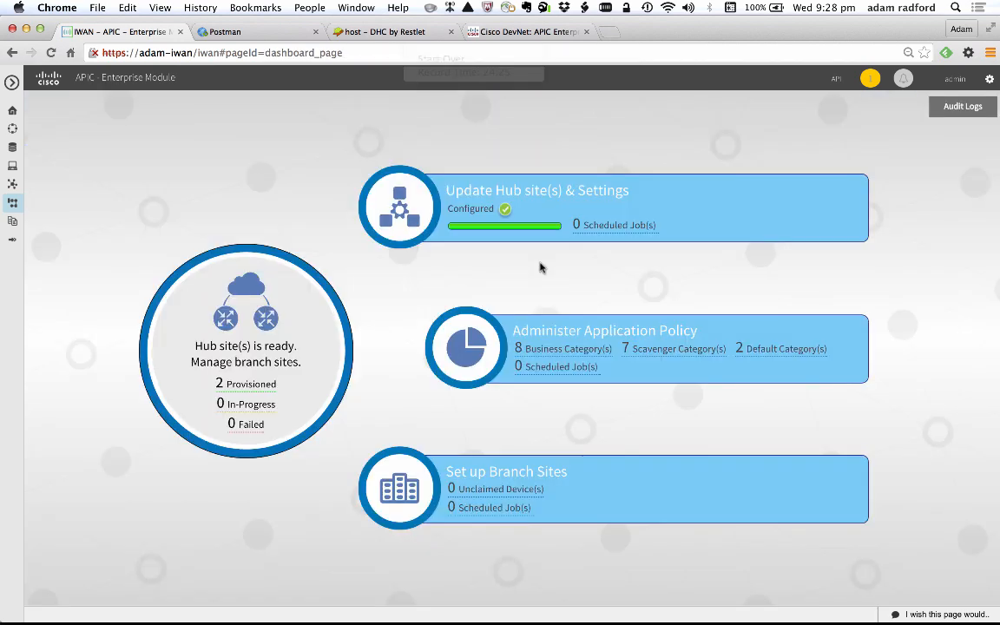